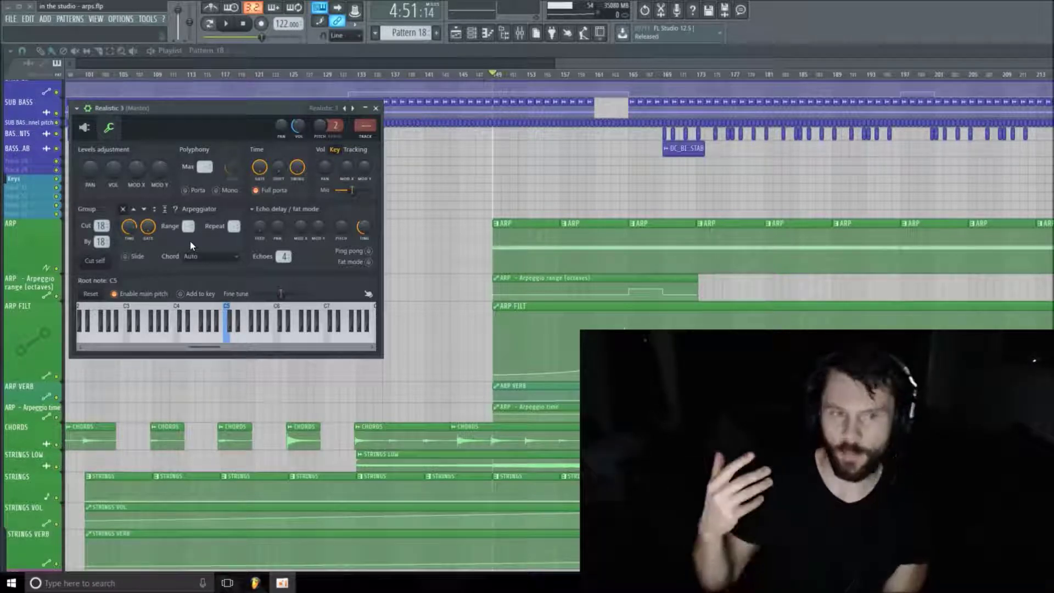
- View the Realistic 3 channel's synth page and return to its miscellaneous settings with the arpeggiator
{"action": "left_click", "coordinate": [114, 132]}
{"action": "left_click", "coordinate": [114, 133]}
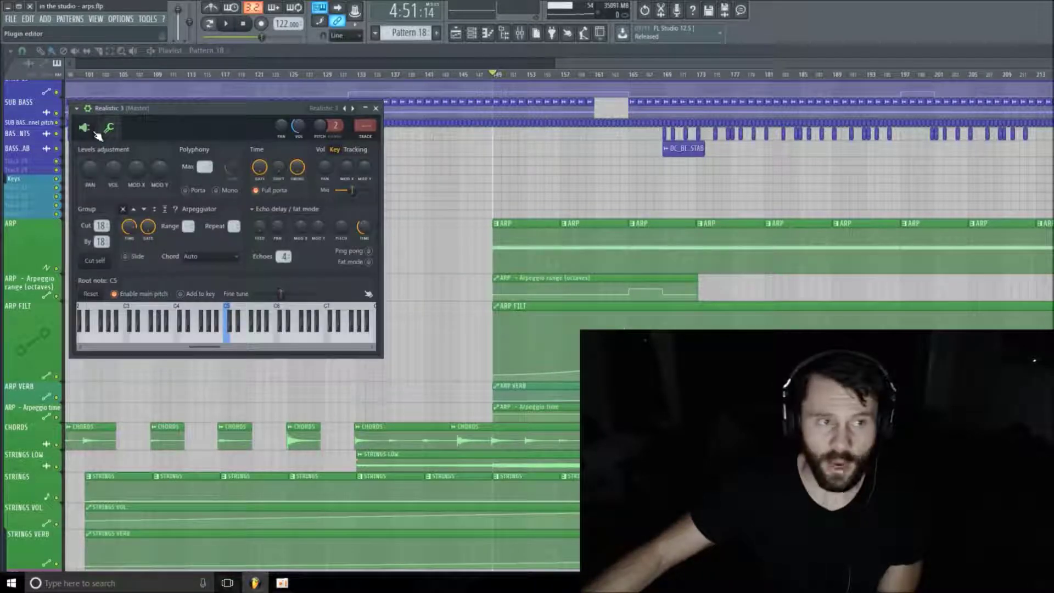
{"action": "left_click", "coordinate": [95, 133]}
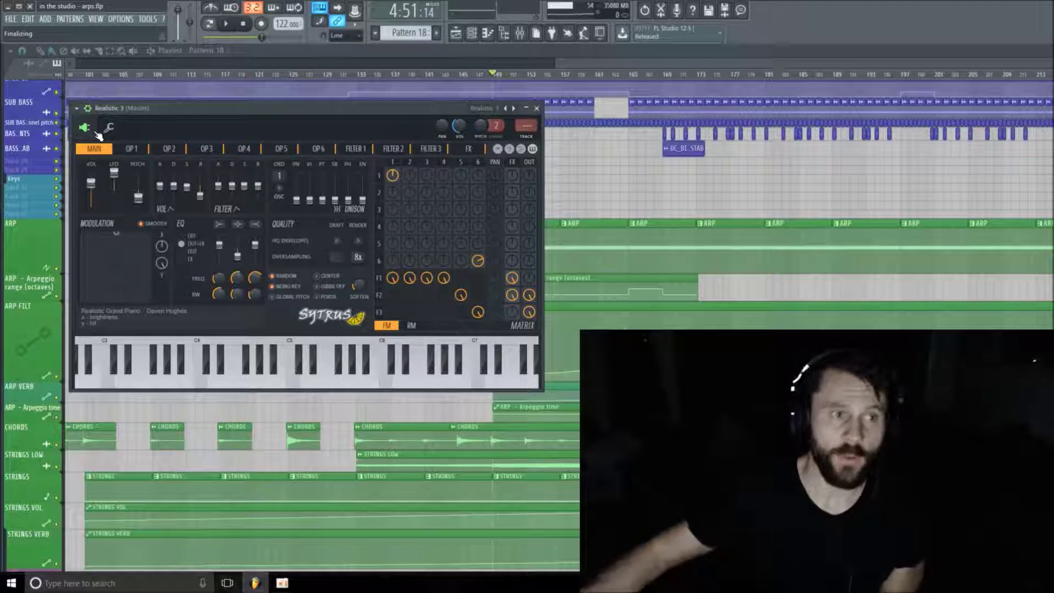
{"action": "left_click", "coordinate": [113, 131]}
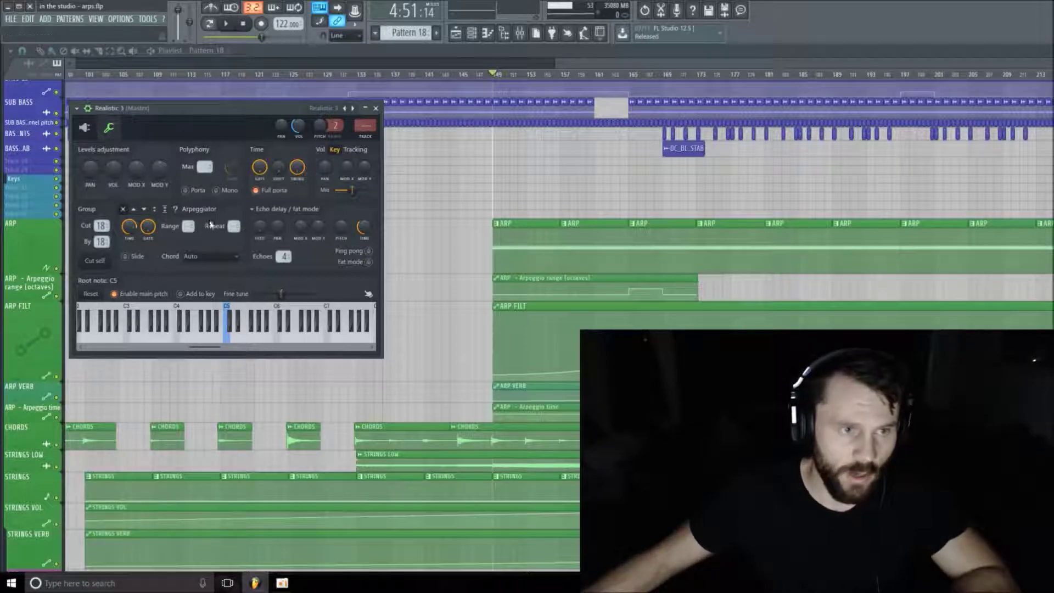
{"action": "left_click_drag", "start_coordinate": [239, 107], "coordinate": [243, 97]}
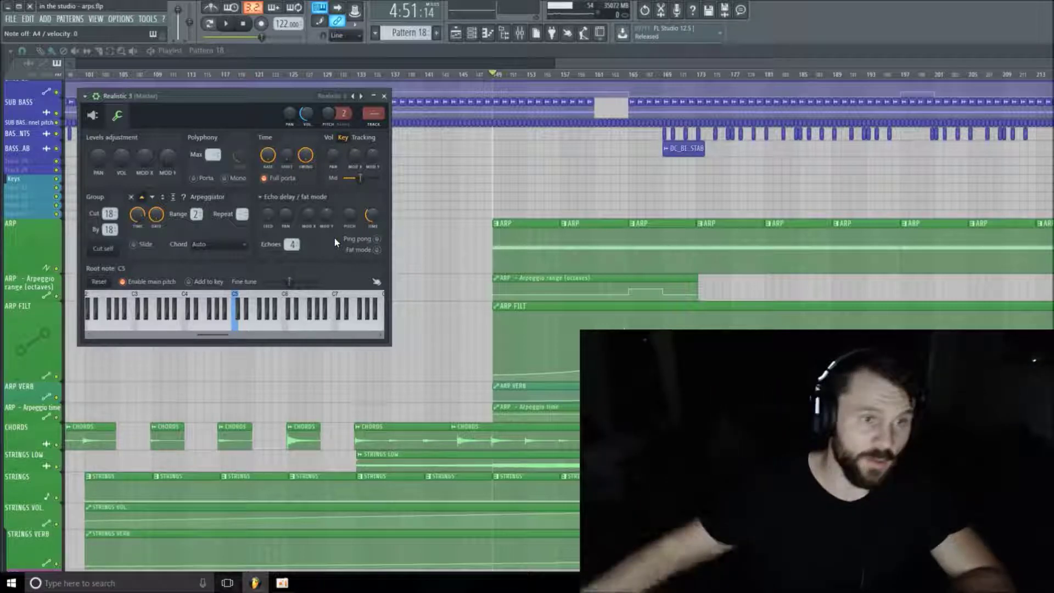
- Set the arpeggio range to 3 octaves, audition the other arpeggio directions and return to the up direction
{"action": "scroll", "coordinate": [196, 214], "scroll_direction": "up", "scroll_amount": 1}
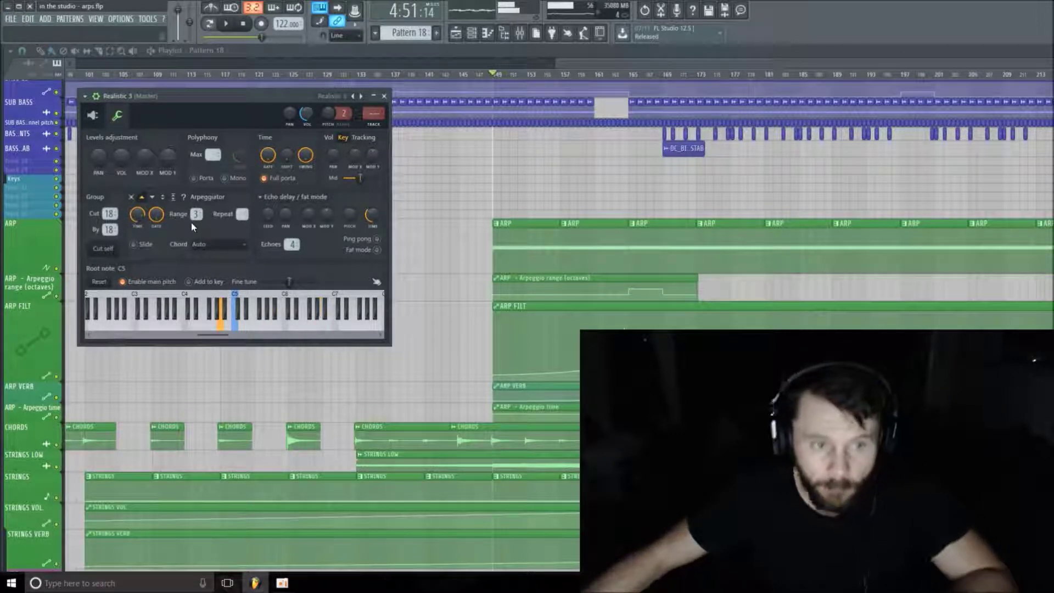
{"action": "left_click", "coordinate": [153, 197]}
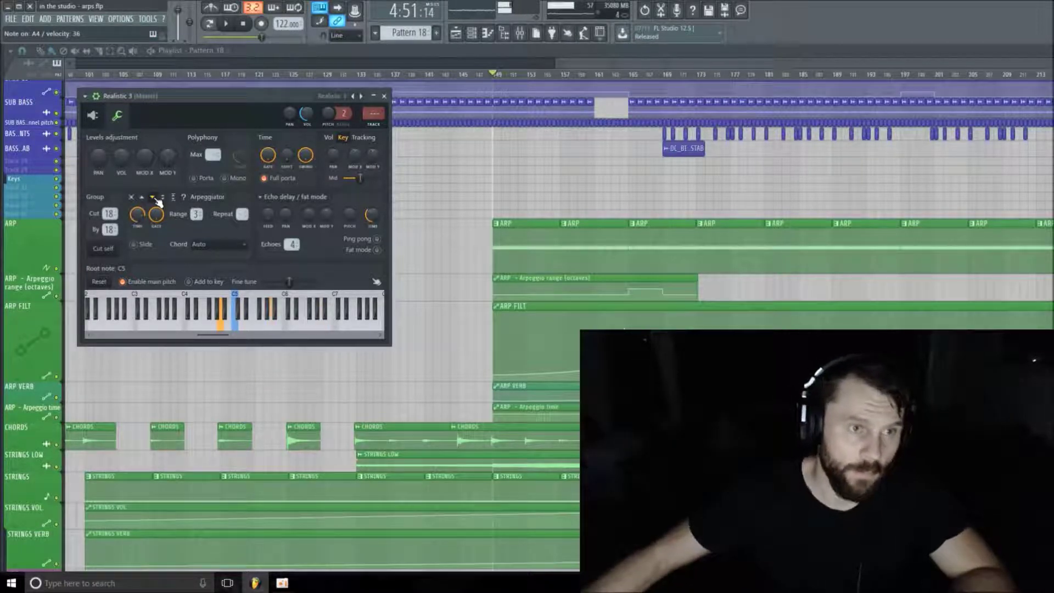
{"action": "left_click", "coordinate": [164, 198]}
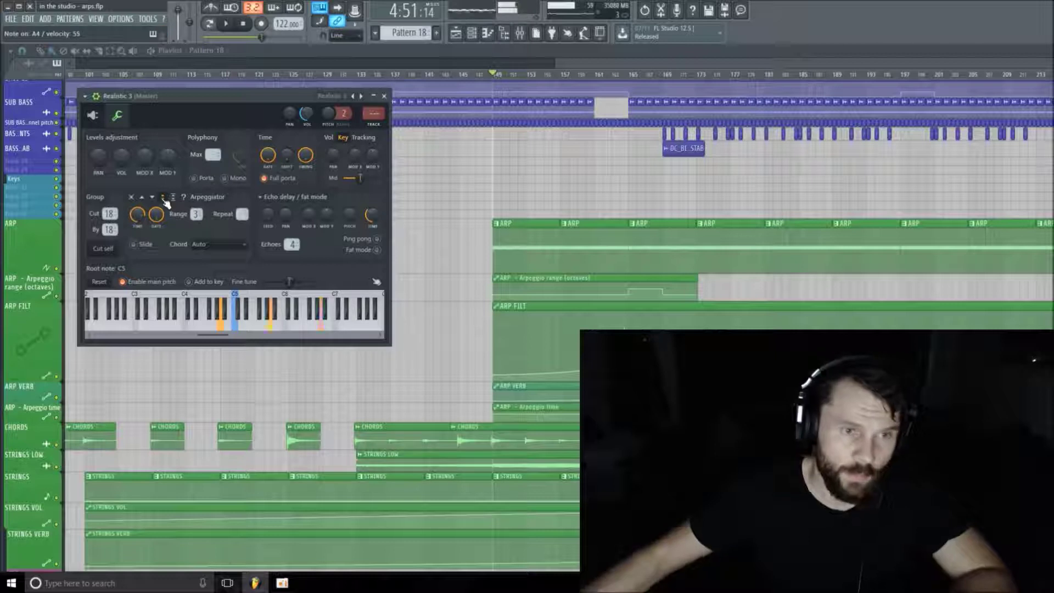
{"action": "left_click", "coordinate": [173, 197]}
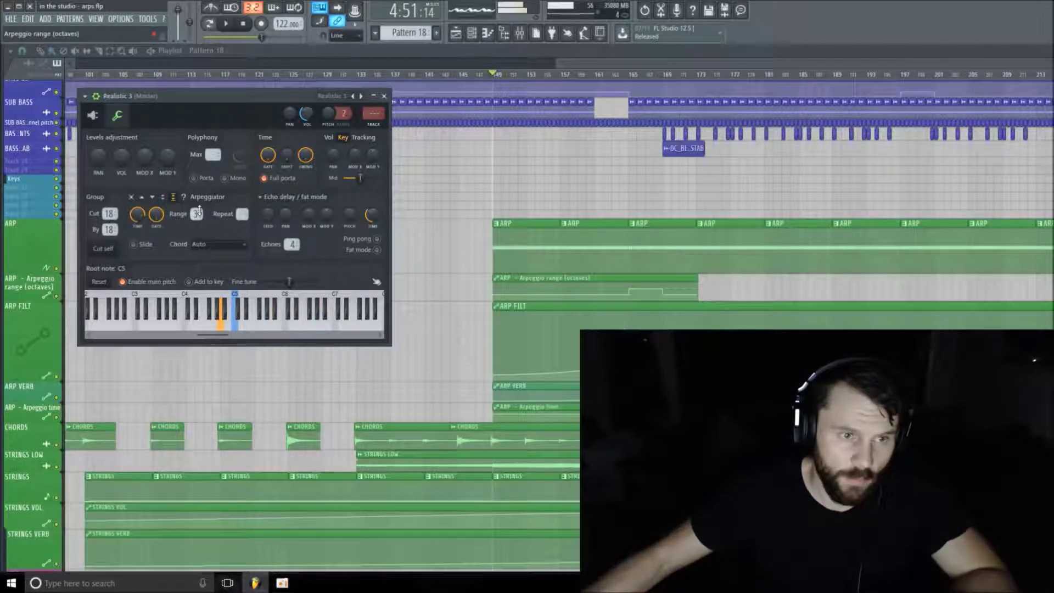
{"action": "left_click", "coordinate": [143, 198]}
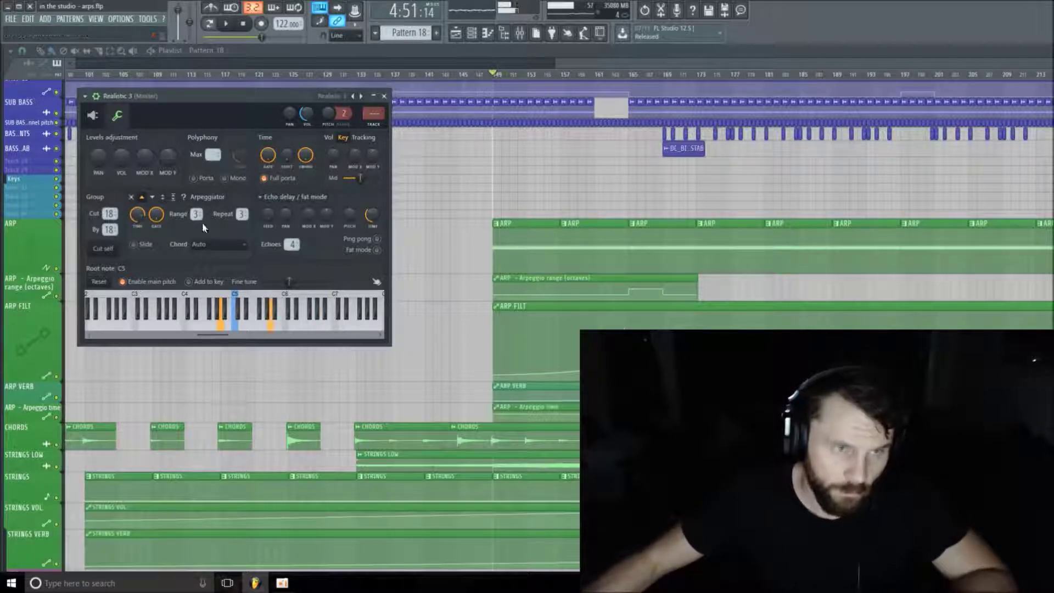
- Reduce the arpeggio range to 2 octaves and try different arpeggio gate lengths
{"action": "scroll", "coordinate": [197, 215], "scroll_direction": "down", "scroll_amount": 1}
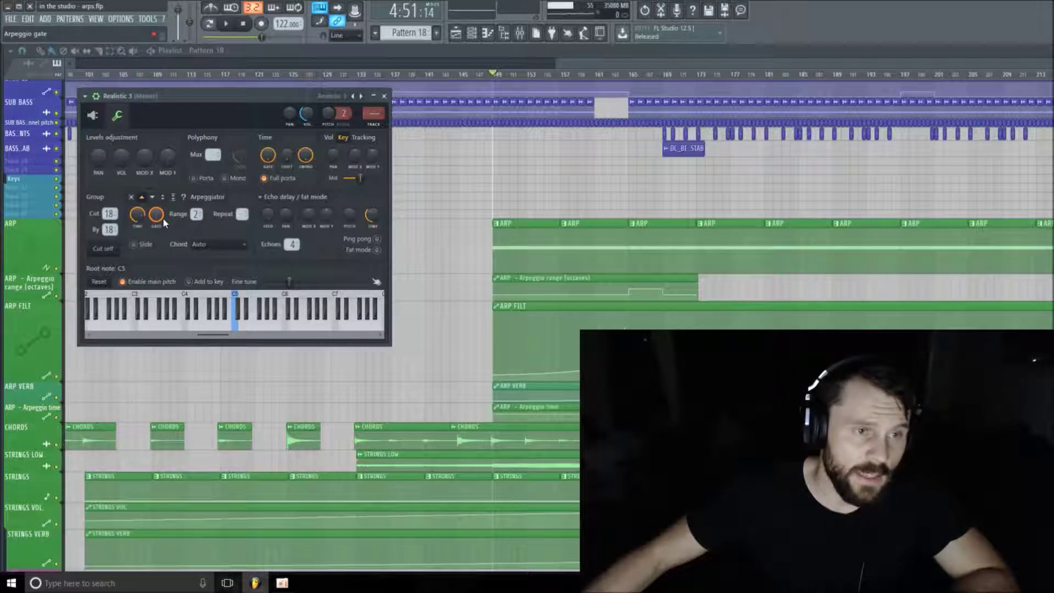
{"action": "left_click_drag", "start_coordinate": [163, 215], "coordinate": [163, 219]}
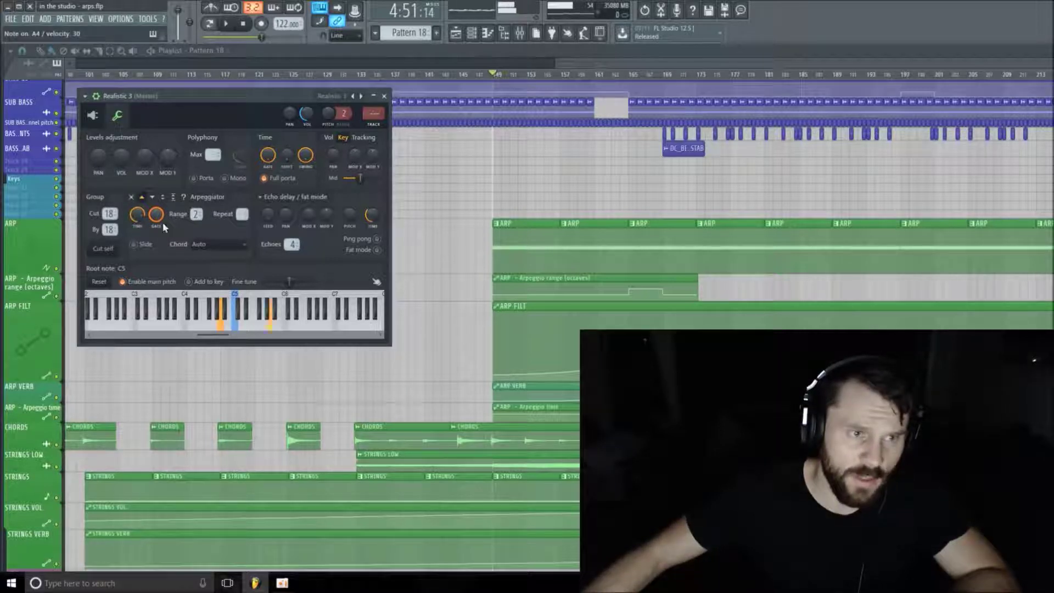
{"action": "left_click_drag", "start_coordinate": [159, 218], "coordinate": [159, 237]}
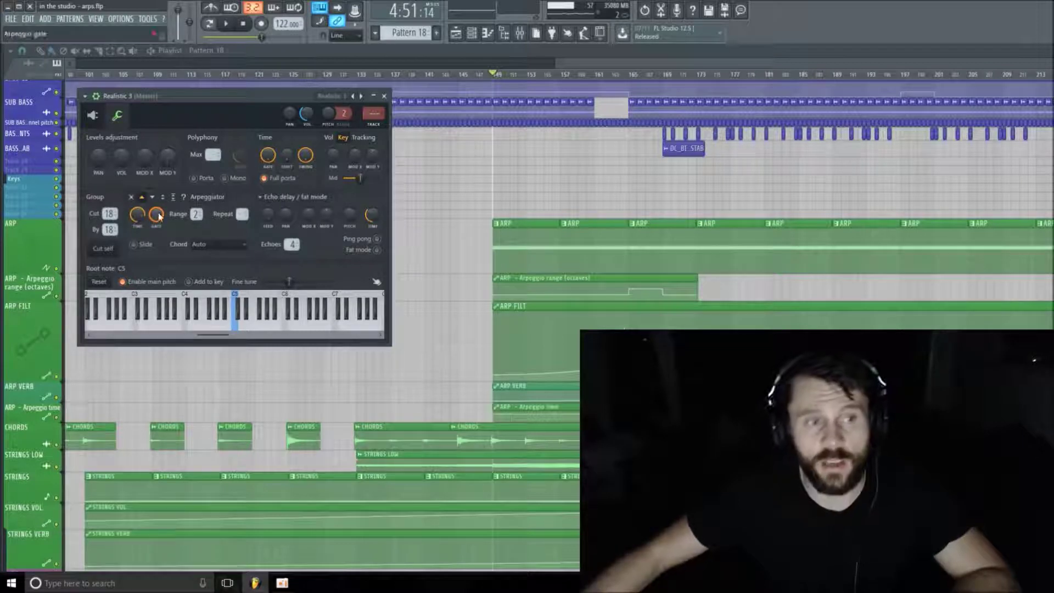
{"action": "left_click_drag", "start_coordinate": [156, 215], "coordinate": [156, 211]}
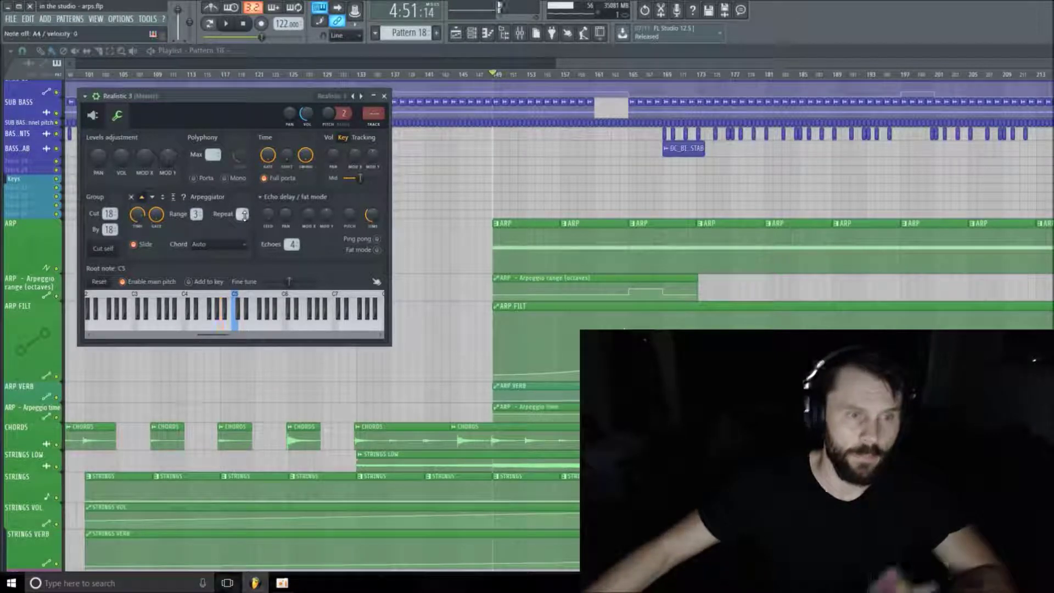
- Turn off the arpeggio slide and audition the Major and minor chords, restoring the chord setting to Auto
{"action": "left_click", "coordinate": [141, 248]}
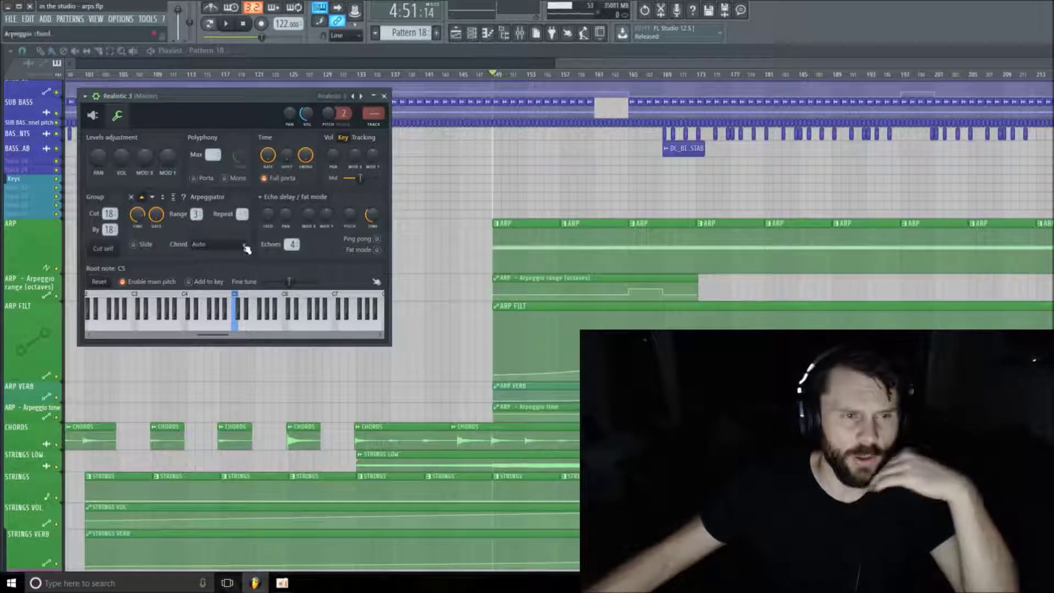
{"action": "left_click", "coordinate": [211, 244]}
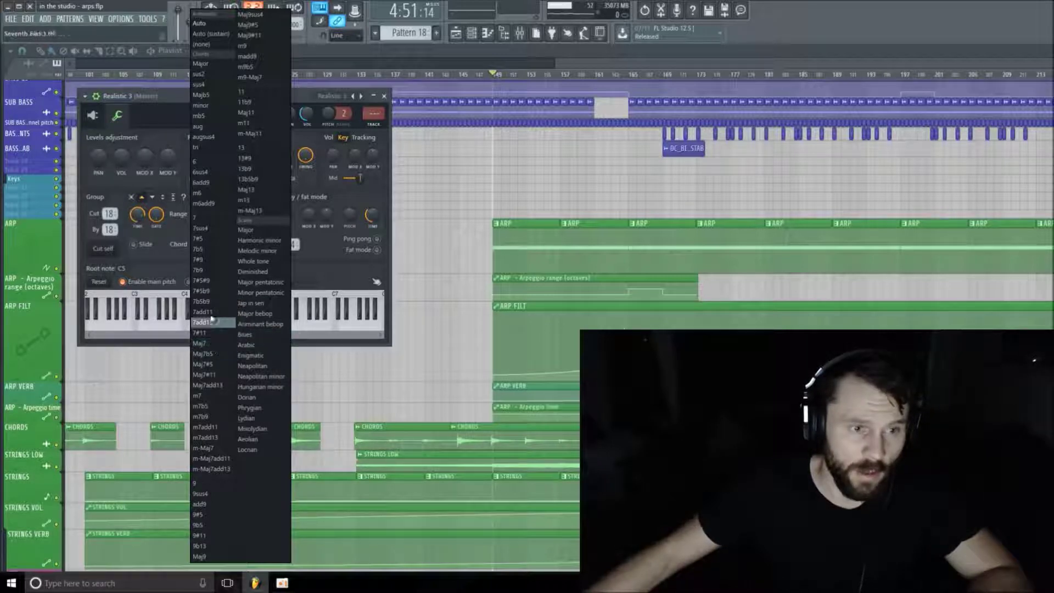
{"action": "left_click", "coordinate": [215, 64]}
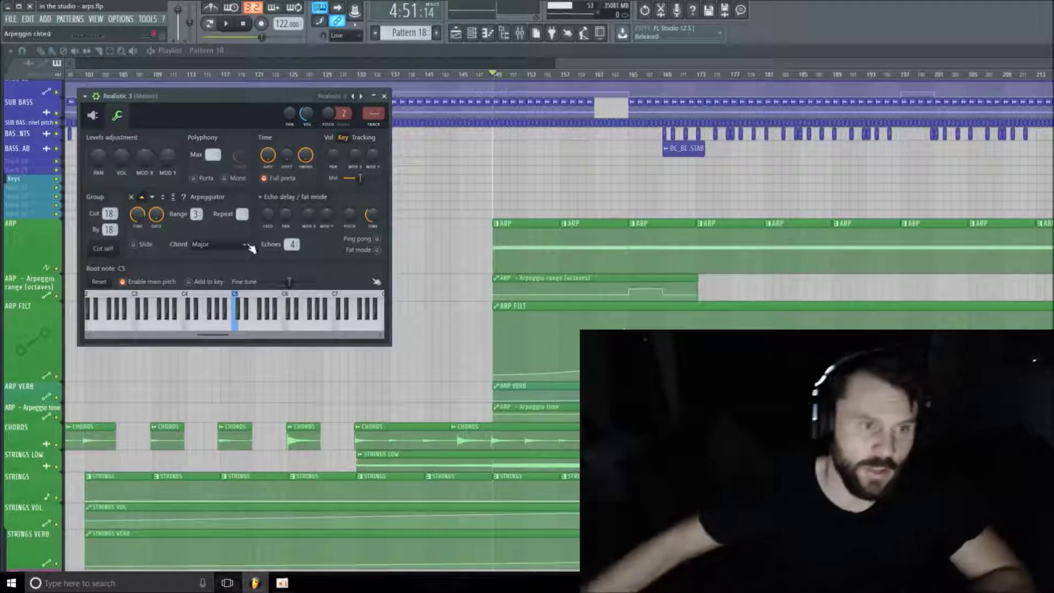
{"action": "left_click", "coordinate": [212, 244]}
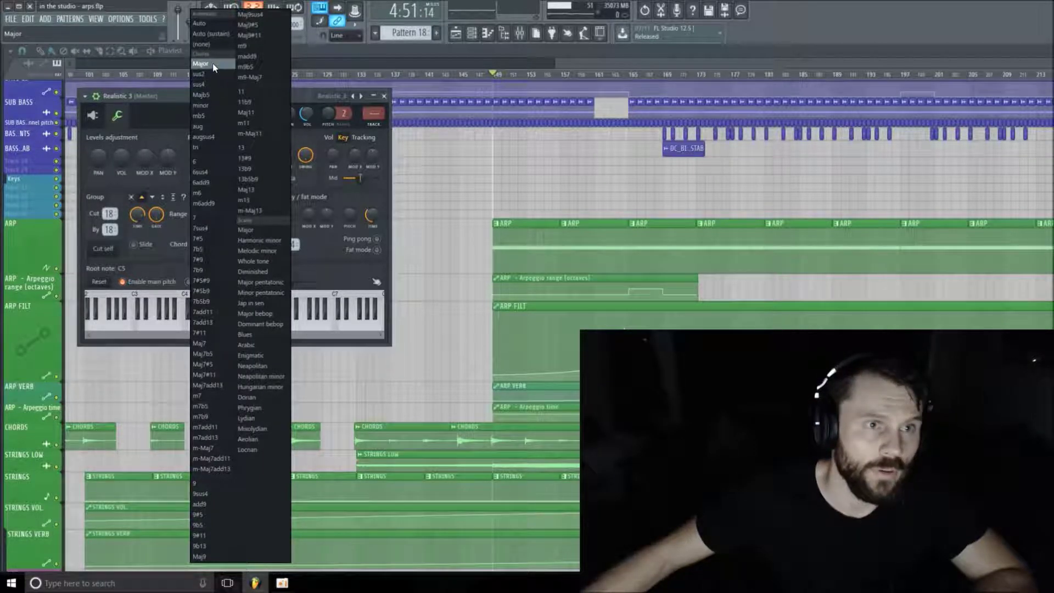
{"action": "left_click", "coordinate": [209, 107]}
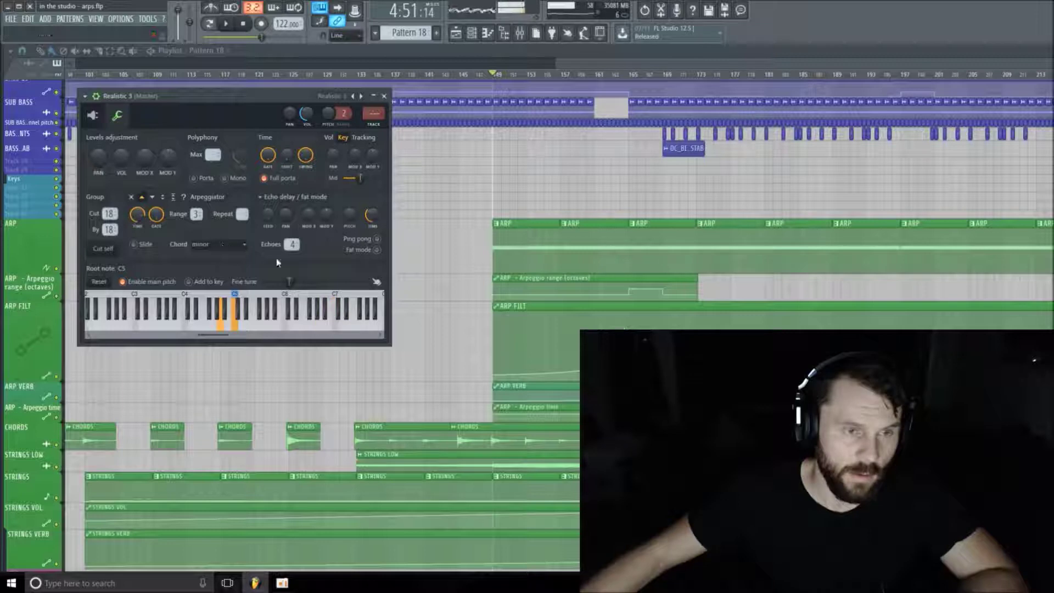
{"action": "left_click", "coordinate": [247, 246]}
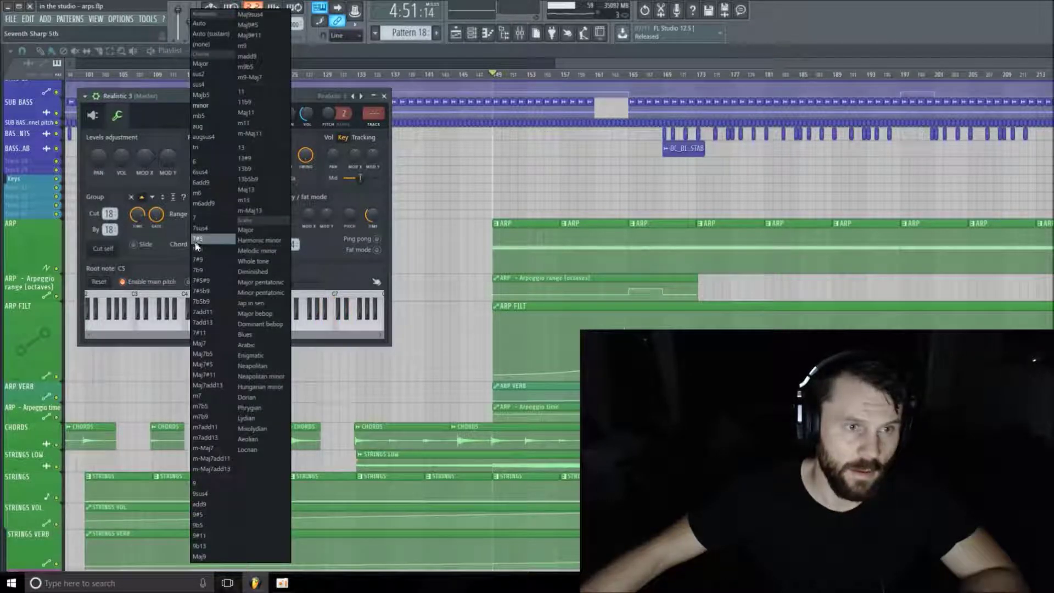
{"action": "left_click", "coordinate": [216, 31]}
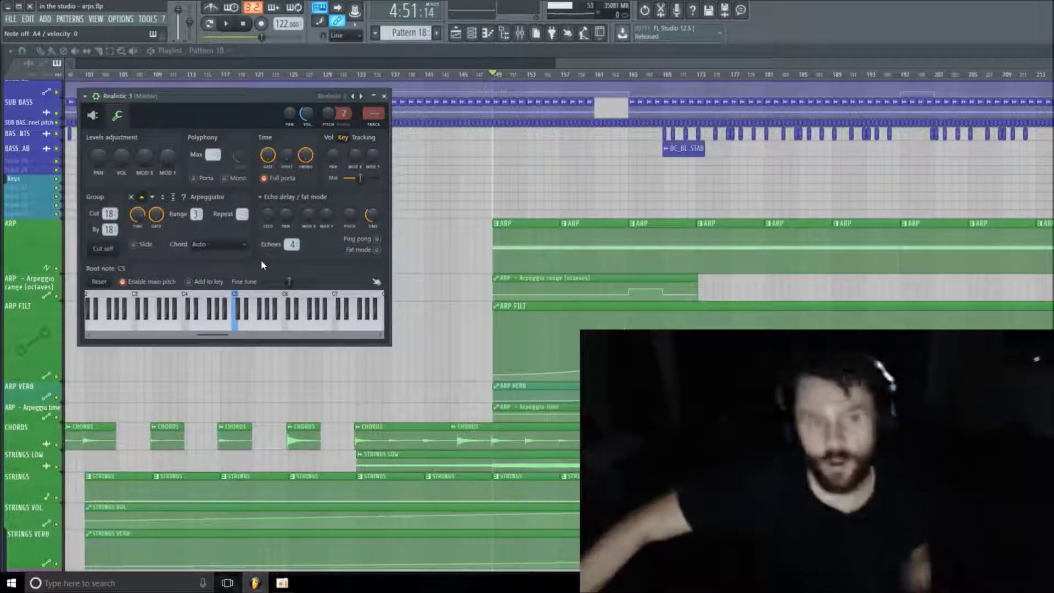
- Audition the Harmonic minor scale with the arpeggio range set to 1 octave, and return the chord setting to Auto
{"action": "left_click", "coordinate": [246, 248]}
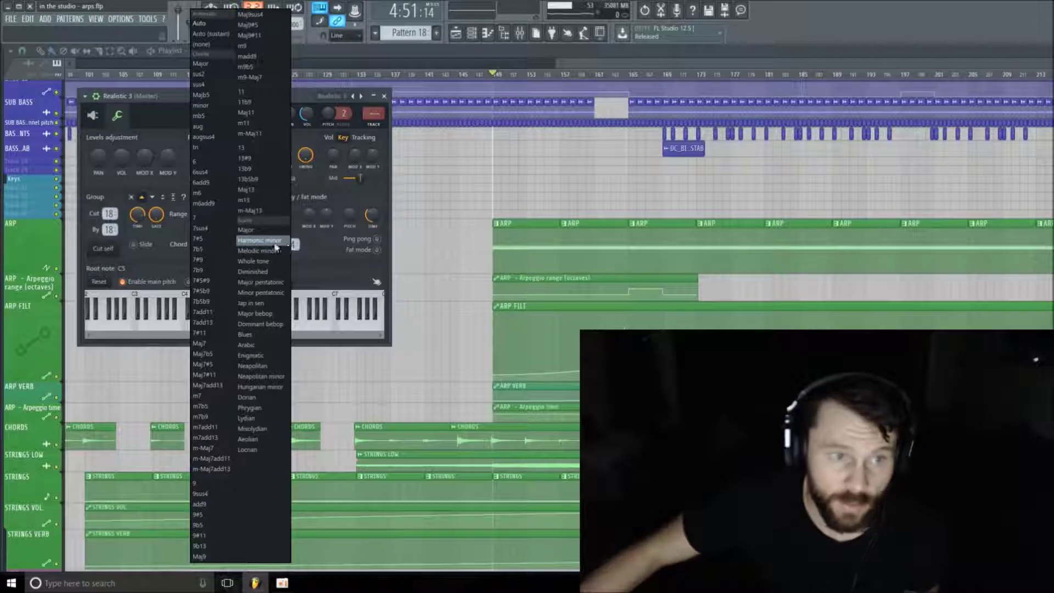
{"action": "left_click", "coordinate": [258, 240]}
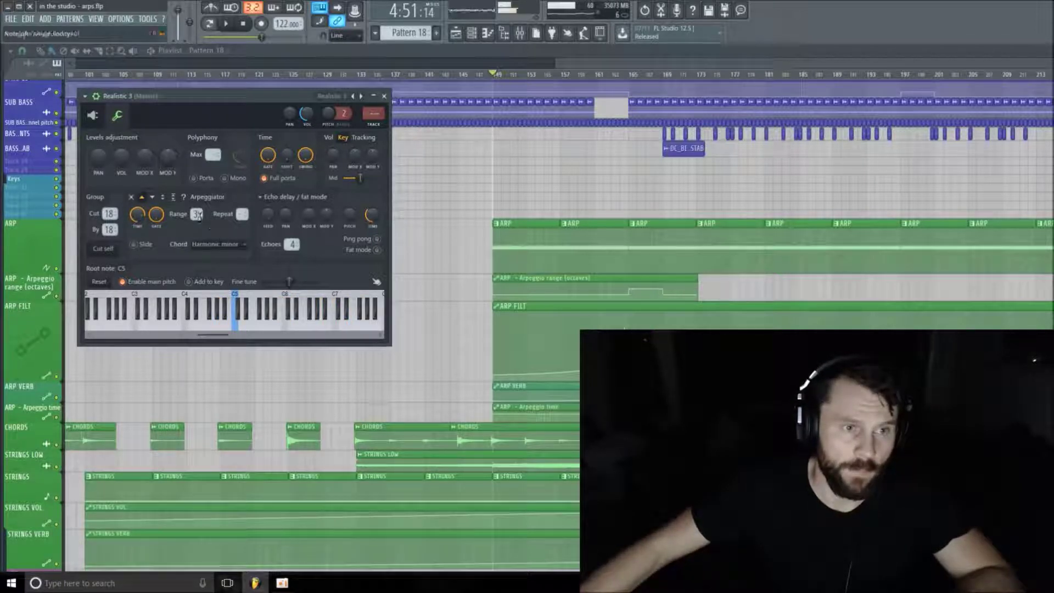
{"action": "scroll", "coordinate": [198, 214], "scroll_direction": "down", "scroll_amount": 2}
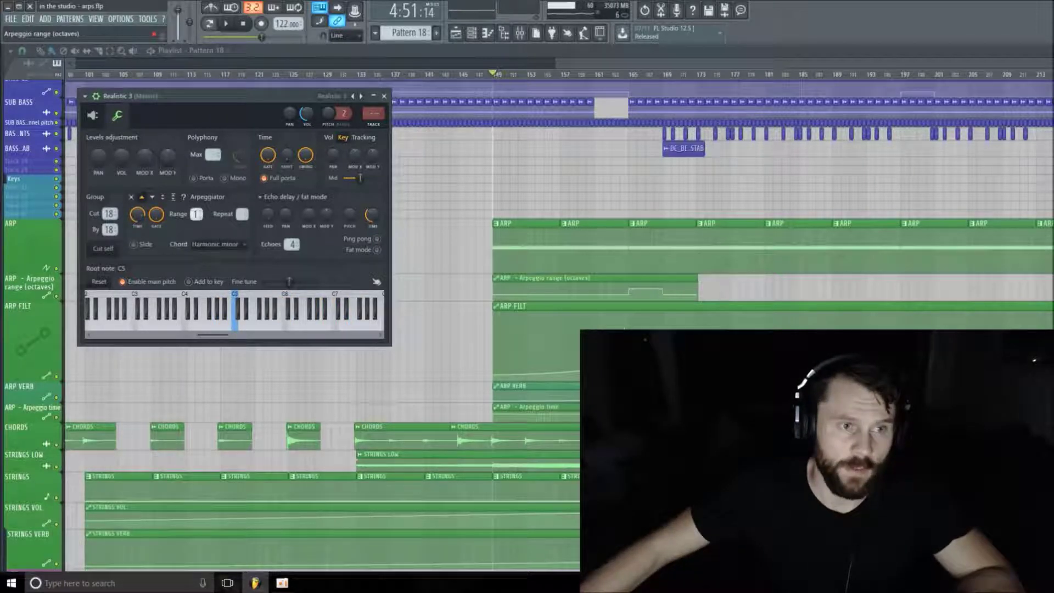
{"action": "left_click", "coordinate": [245, 248]}
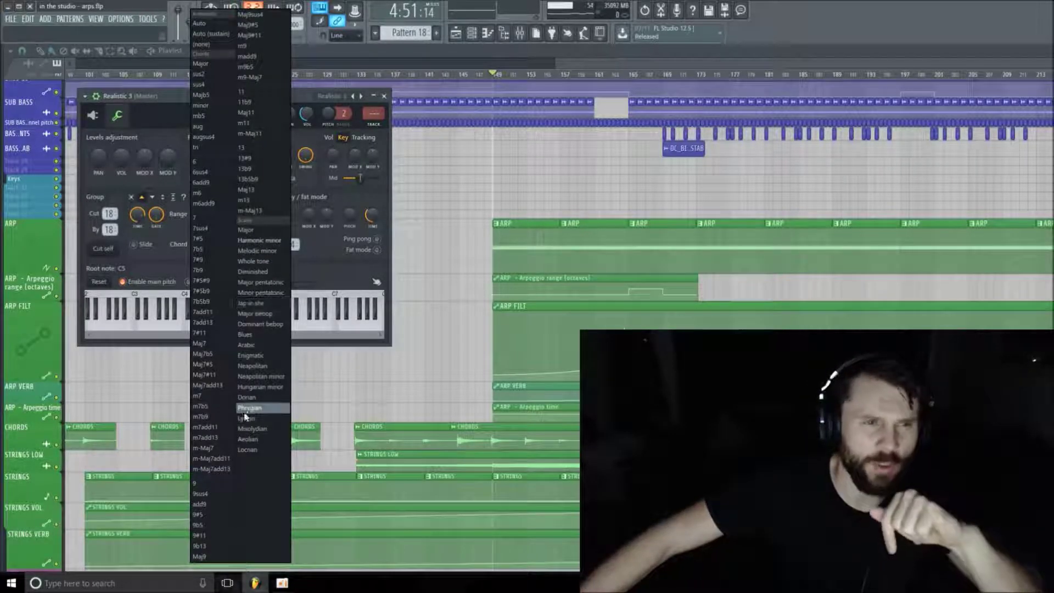
{"action": "left_click", "coordinate": [206, 24]}
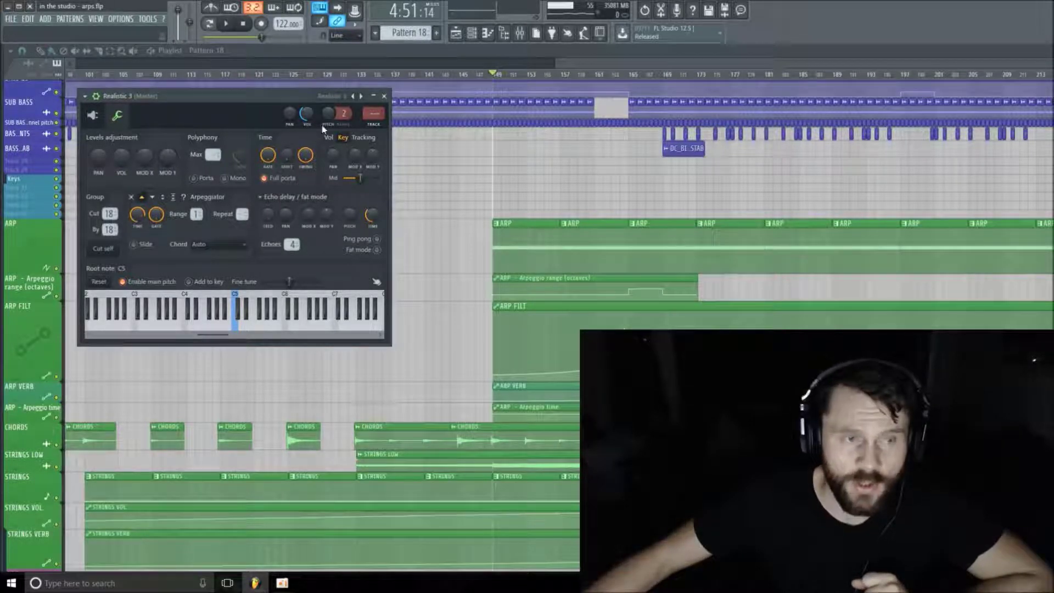
- Close the Realistic 3 channel settings and open those of the ARP channel in the channel rack
{"action": "left_click", "coordinate": [384, 97]}
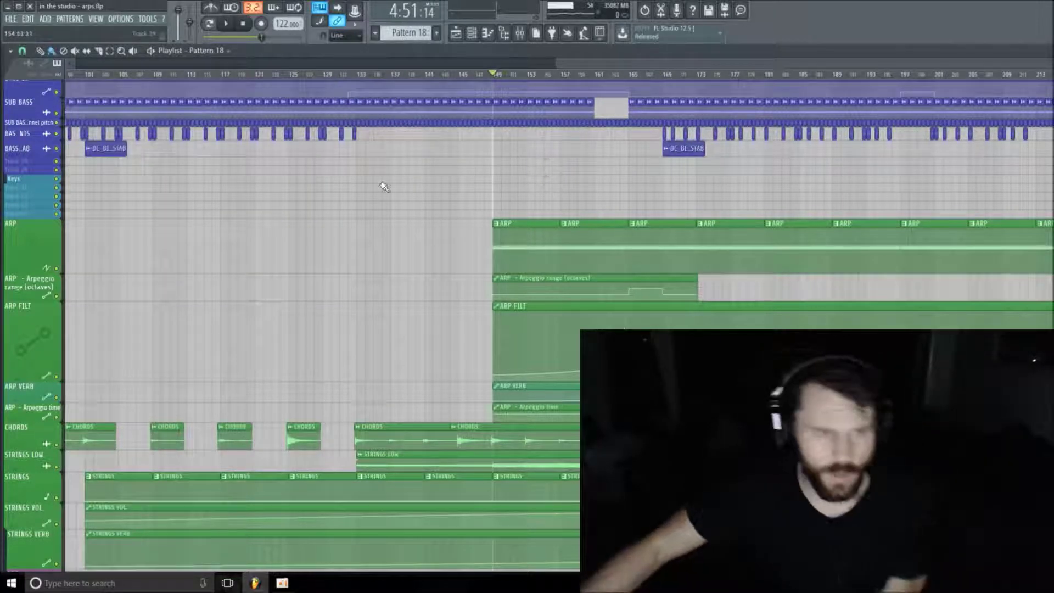
{"action": "left_click", "coordinate": [486, 33]}
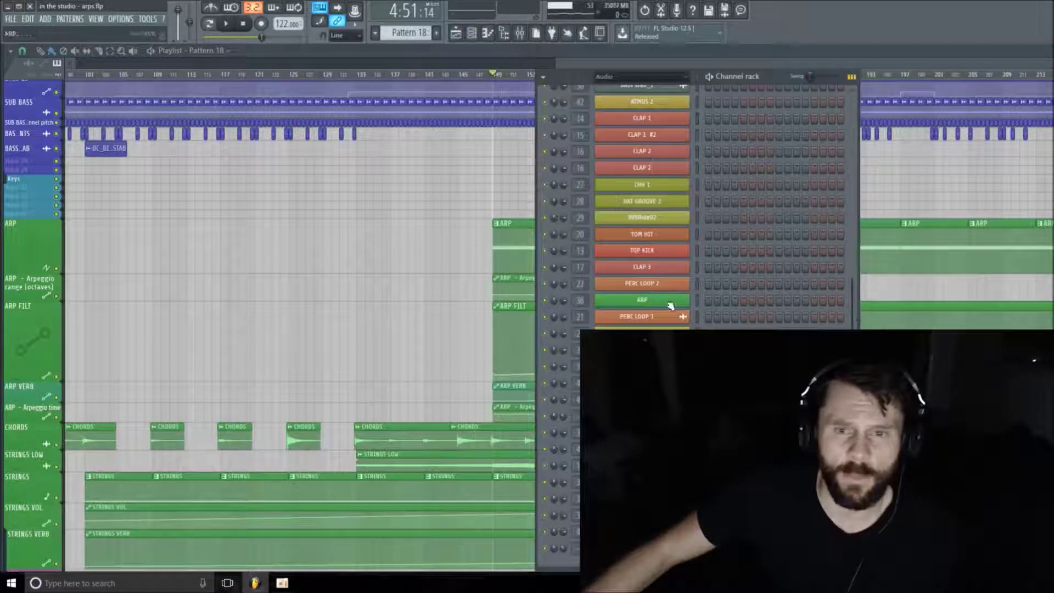
{"action": "left_click", "coordinate": [670, 305]}
{"action": "left_click_drag", "start_coordinate": [317, 200], "coordinate": [206, 114]}
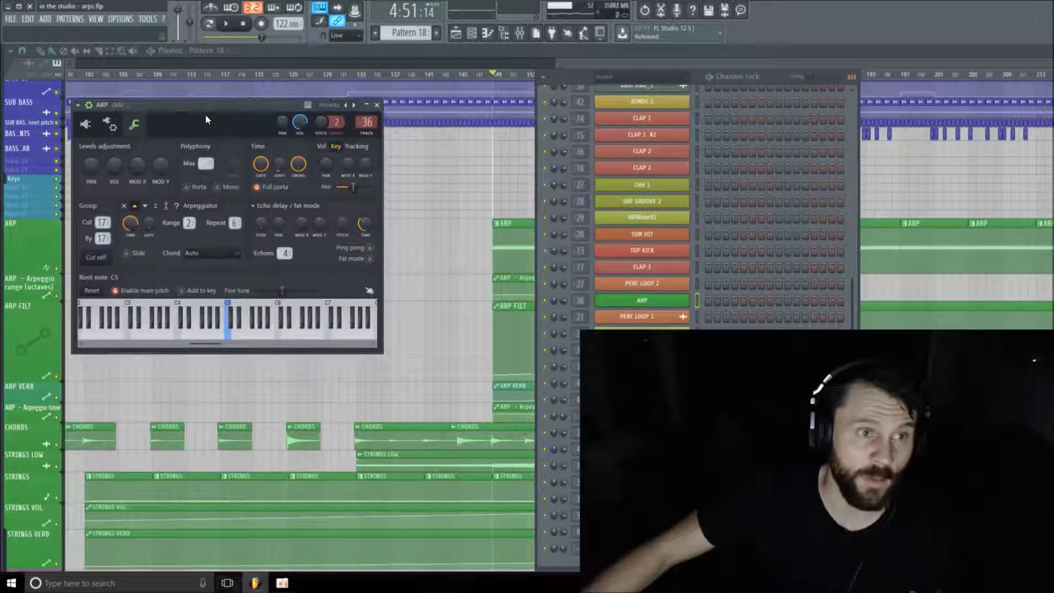
- View the ARP channel's Monark synth and its arpeggiator settings, and return to the playlist
{"action": "left_click", "coordinate": [86, 126]}
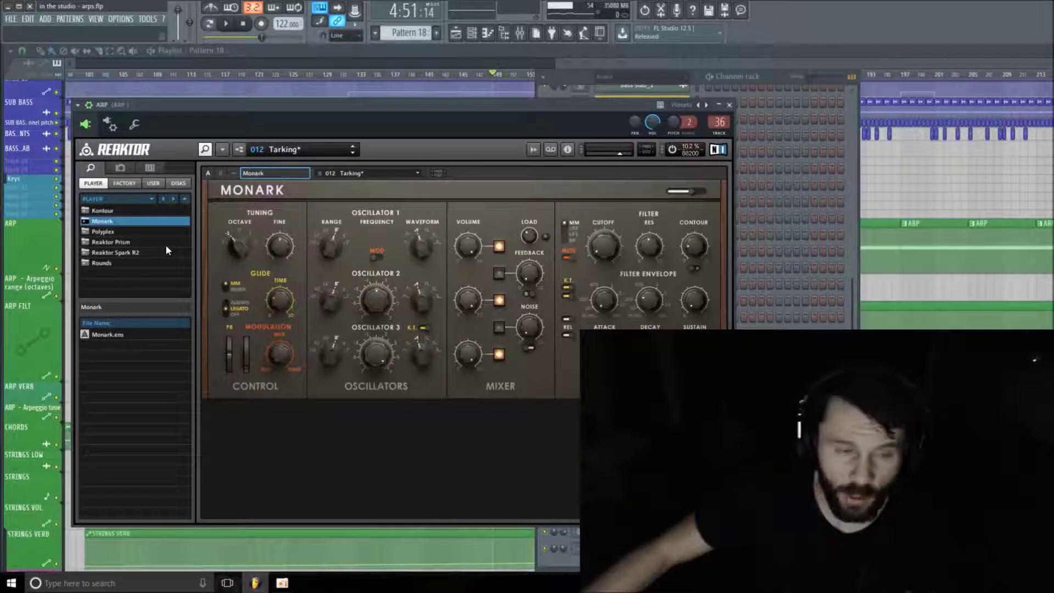
{"action": "left_click", "coordinate": [137, 125]}
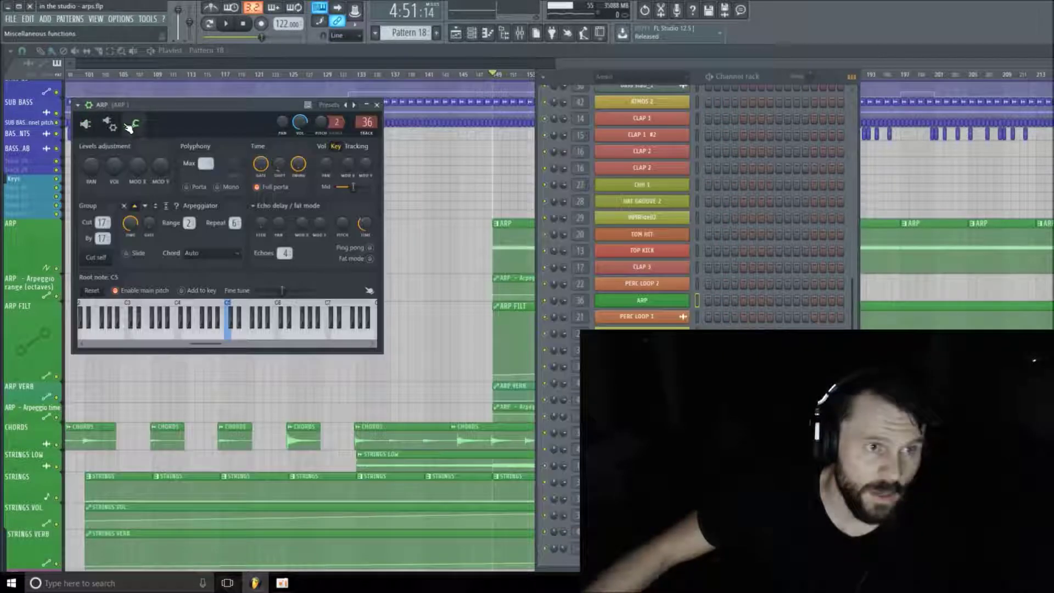
{"action": "left_click_drag", "start_coordinate": [254, 110], "coordinate": [235, 101]}
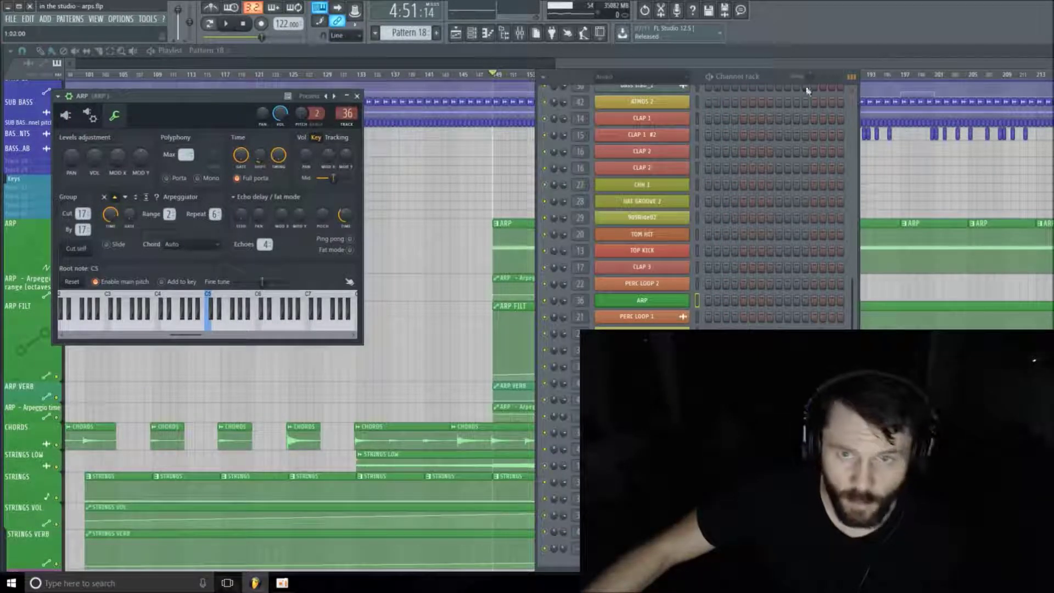
{"action": "left_click", "coordinate": [614, 61]}
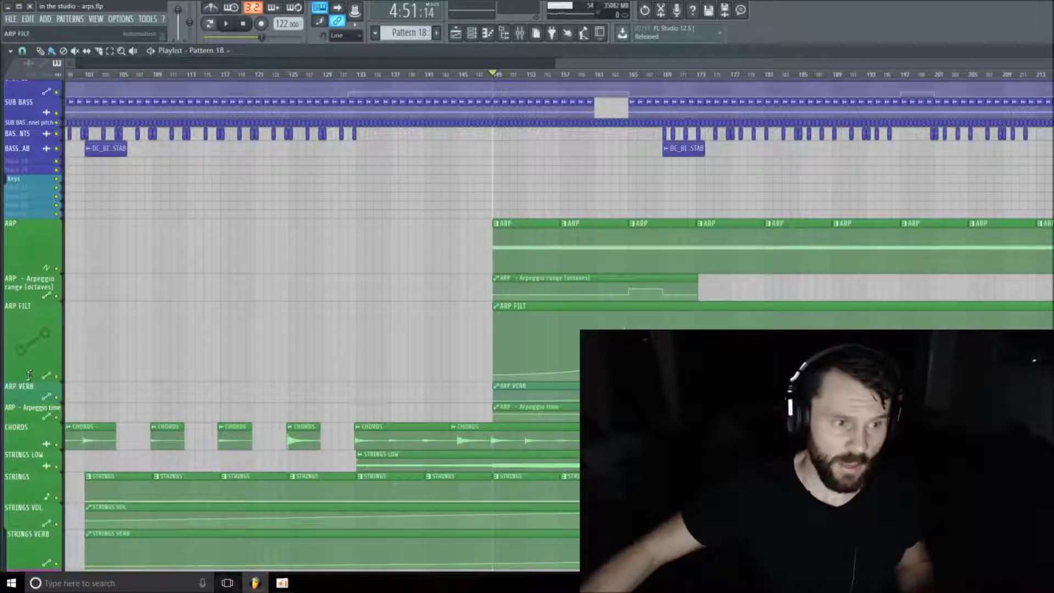
- Slightly reduce the ARP FILT track's height and play the song from the start of the ARP section, stopping playback when done
{"action": "left_click_drag", "start_coordinate": [29, 375], "coordinate": [29, 366]}
{"action": "left_click", "coordinate": [229, 25]}
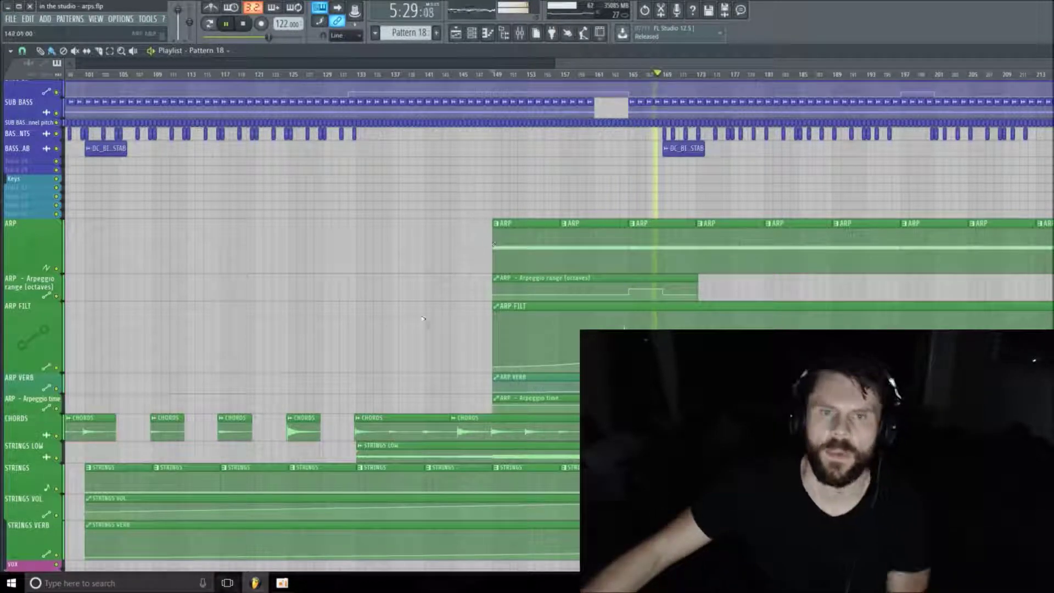
{"action": "key", "text": "space"}
{"action": "left_click", "coordinate": [243, 24]}
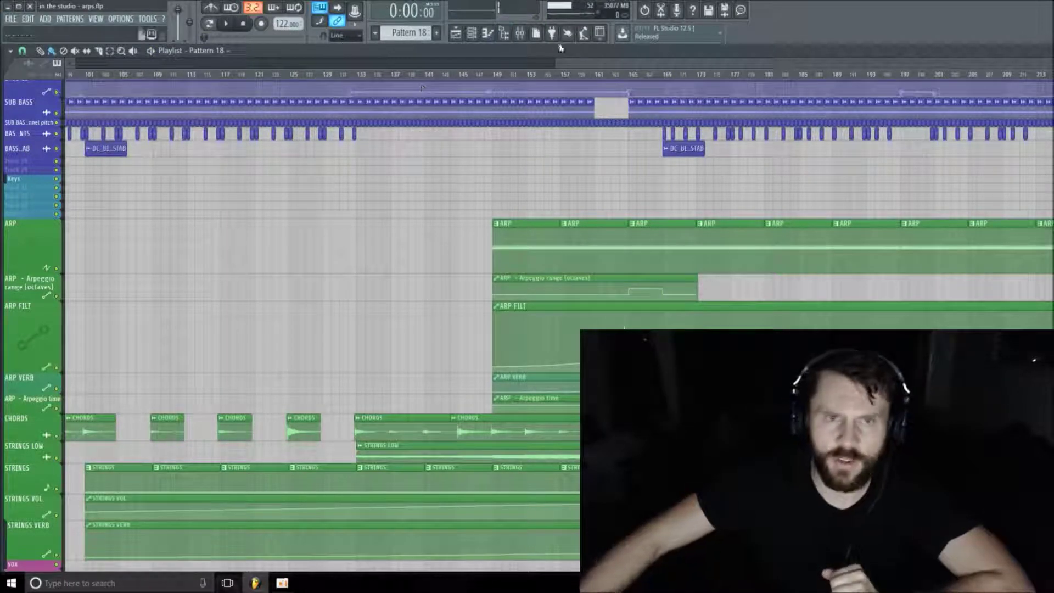
- Open the ARP channel's arpeggiator settings, close the mixer, and move the channel rack clear of the ARP clips in the playlist
{"action": "left_click", "coordinate": [520, 34]}
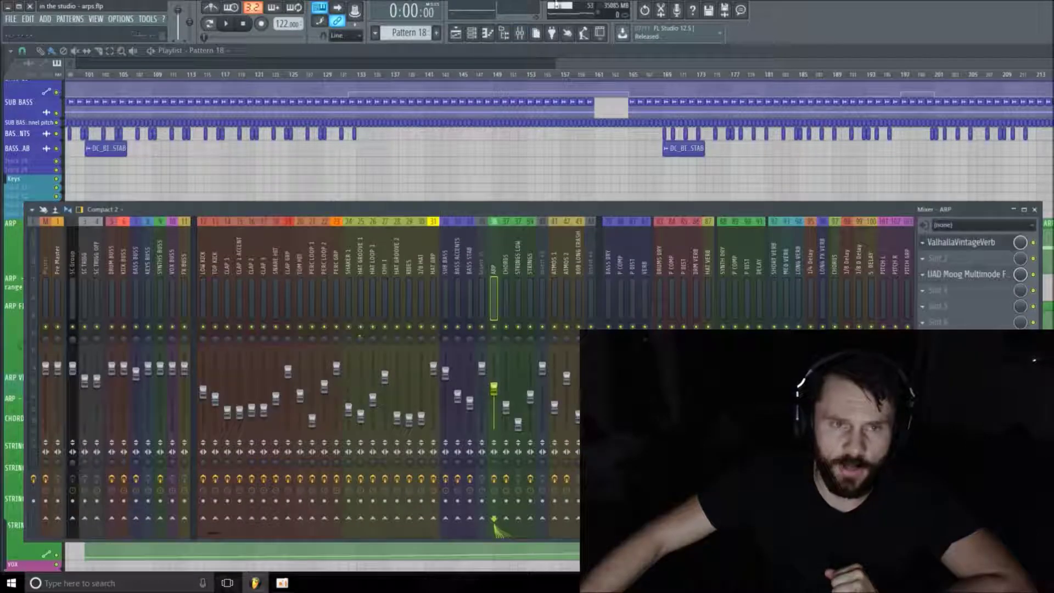
{"action": "left_click", "coordinate": [473, 34]}
{"action": "left_click", "coordinate": [641, 302]}
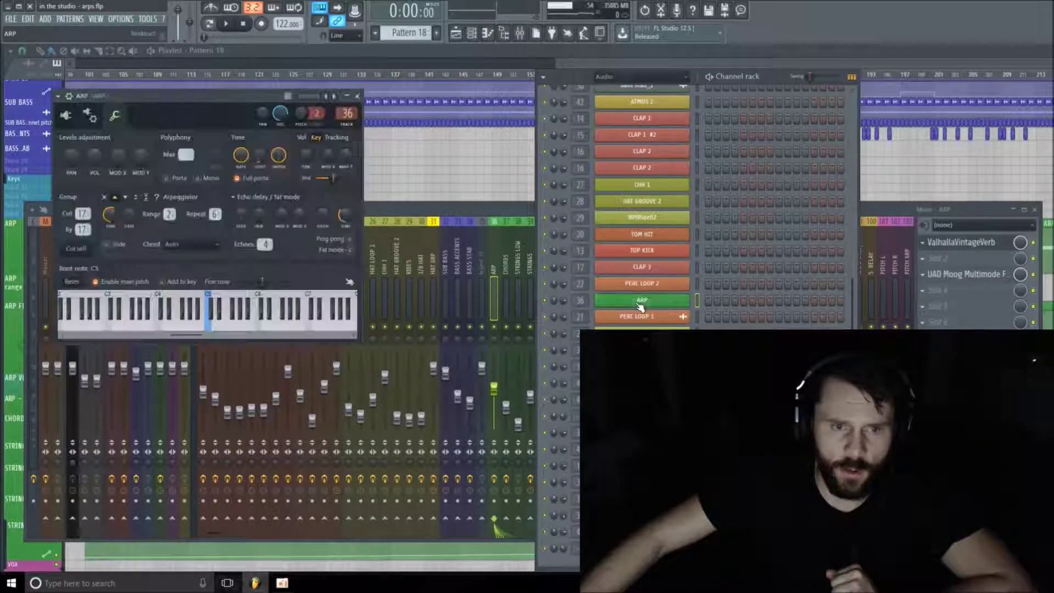
{"action": "left_click_drag", "start_coordinate": [761, 80], "coordinate": [717, 355]}
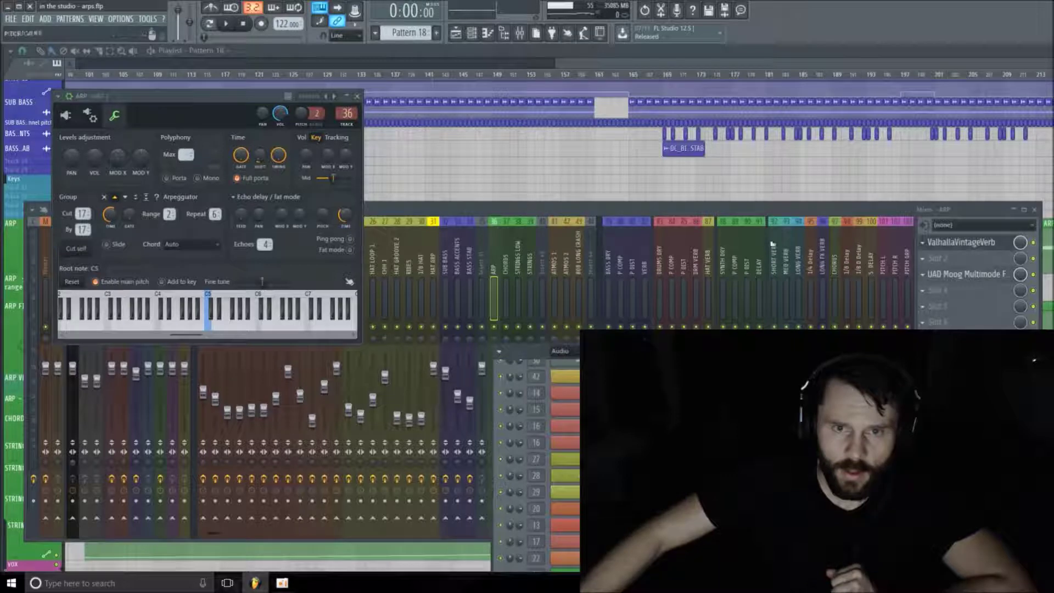
{"action": "left_click", "coordinate": [1034, 210]}
{"action": "left_click_drag", "start_coordinate": [716, 355], "coordinate": [260, 471]}
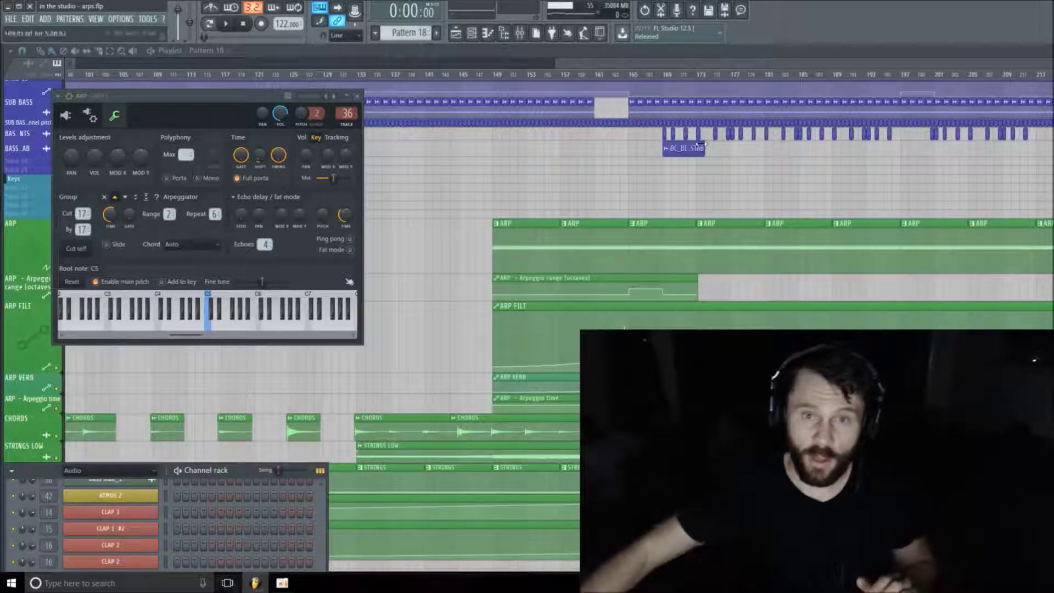
- Solo the ARP track together with its Arpeggio range, ARP FILT, ARP VERB and Arpeggio time automation tracks
{"action": "scroll", "coordinate": [700, 145], "scroll_direction": "up", "scroll_amount": 6}
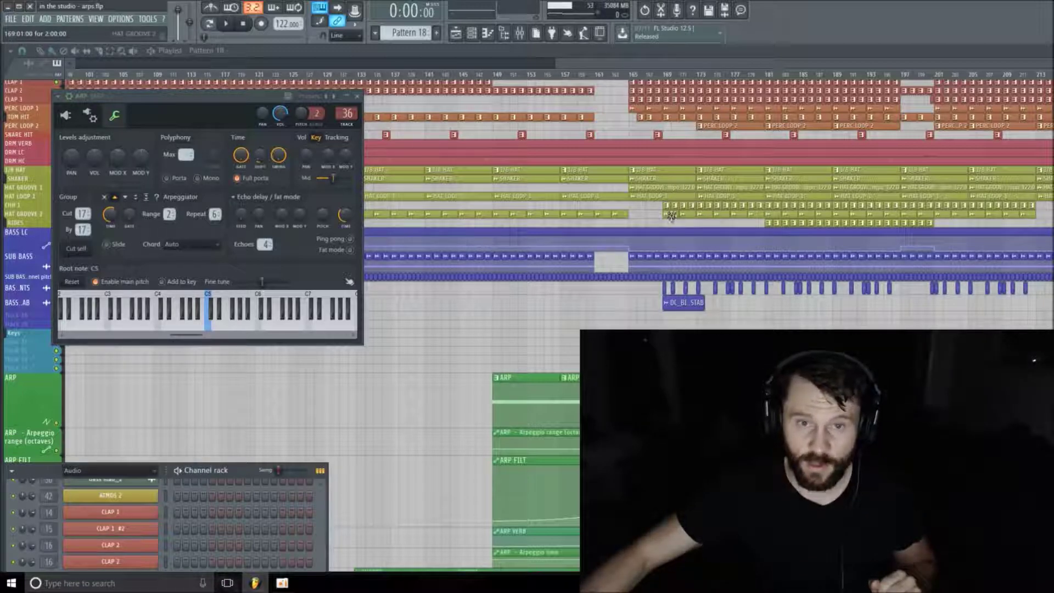
{"action": "scroll", "coordinate": [673, 215], "scroll_direction": "down", "scroll_amount": 10}
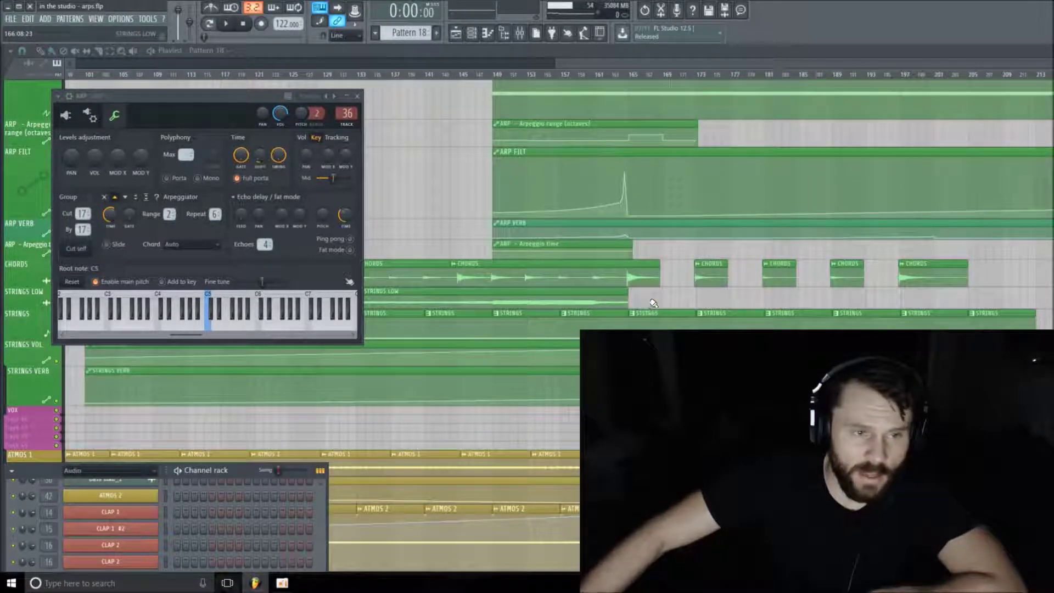
{"action": "scroll", "coordinate": [650, 303], "scroll_direction": "up", "scroll_amount": 1}
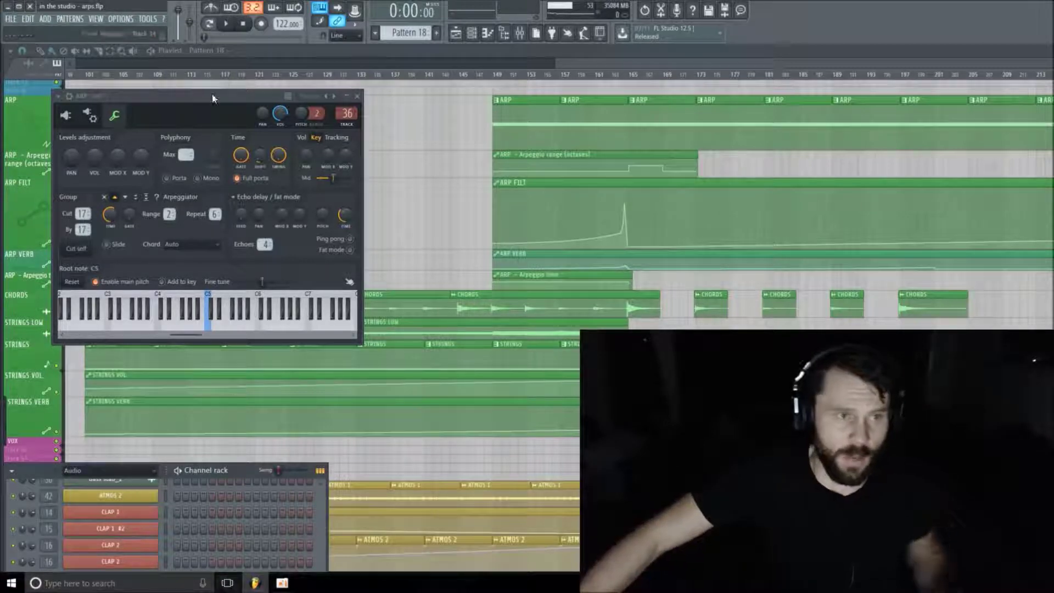
{"action": "left_click_drag", "start_coordinate": [212, 97], "coordinate": [231, 109]}
{"action": "left_click", "coordinate": [56, 145], "text": "ctrl"}
{"action": "left_click", "coordinate": [56, 172]}
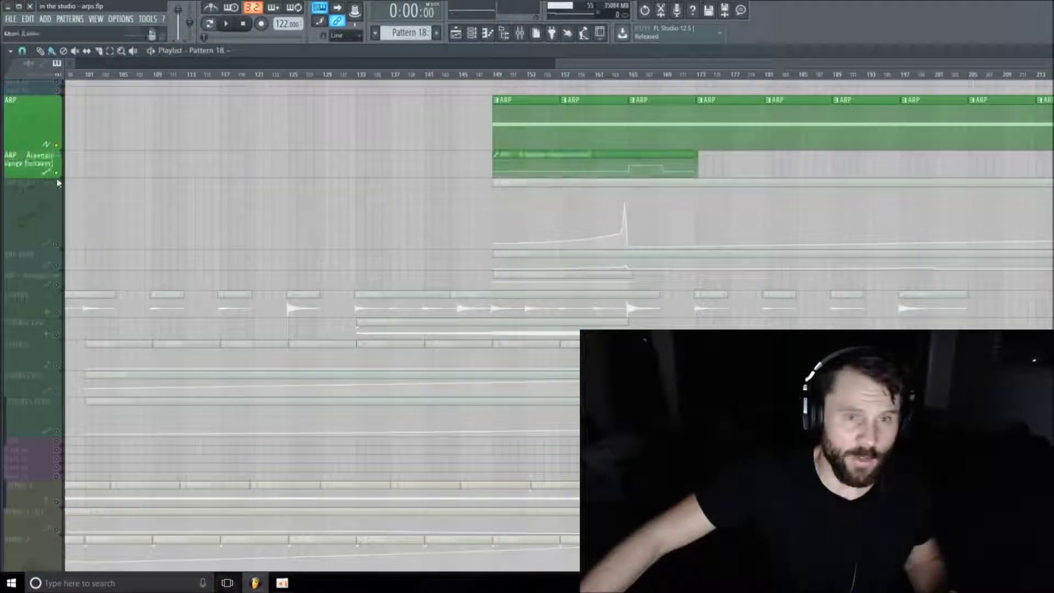
{"action": "left_click", "coordinate": [56, 244]}
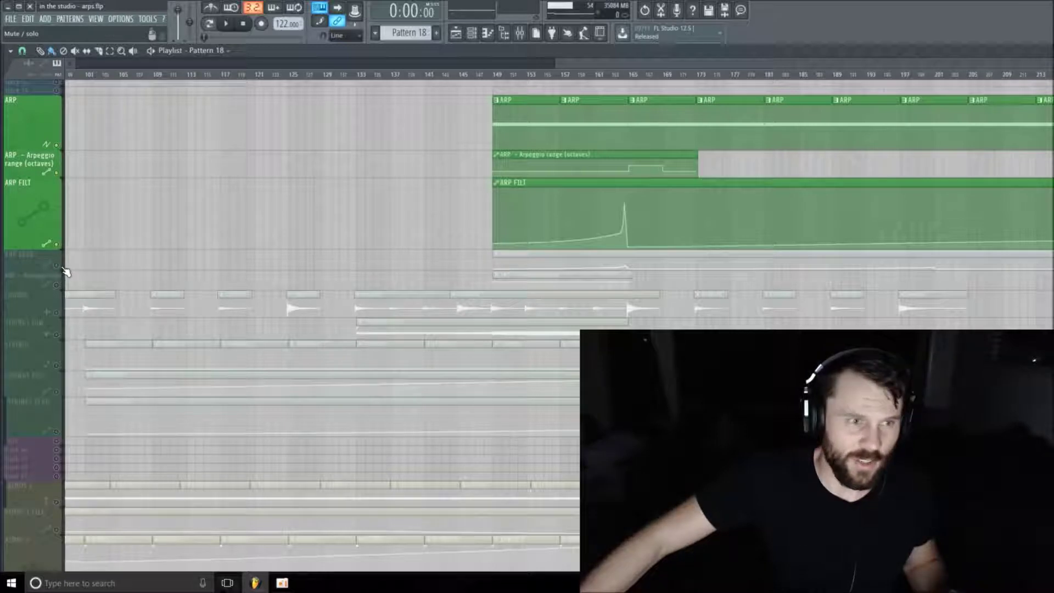
{"action": "left_click", "coordinate": [56, 265]}
{"action": "left_click", "coordinate": [56, 285]}
- Play the soloed ARP with its automation from about bar 157 and stop playback when done
{"action": "scroll", "coordinate": [340, 137], "scroll_direction": "up", "scroll_amount": 3}
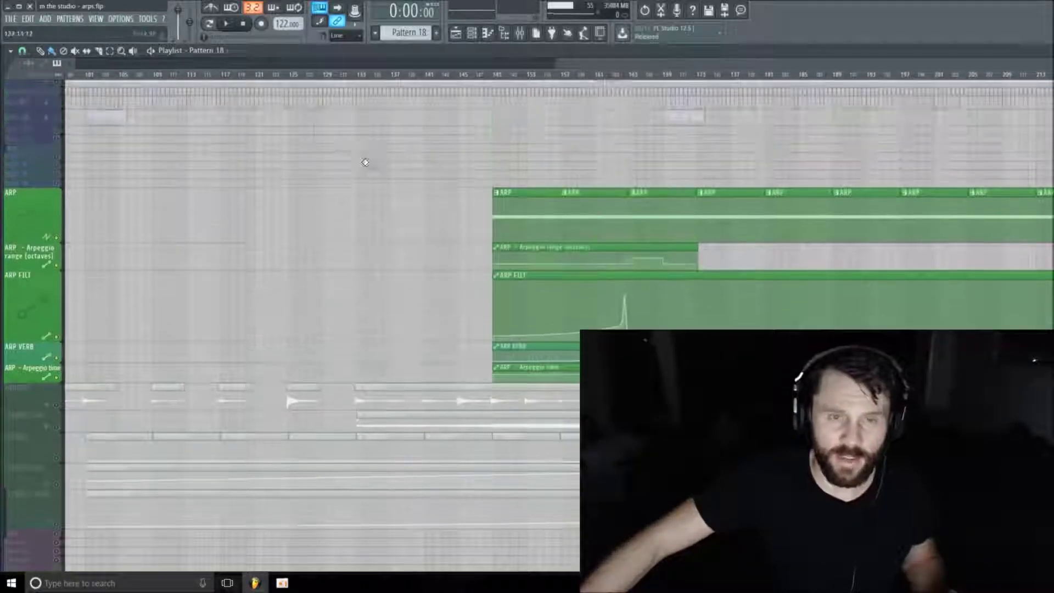
{"action": "left_click", "coordinate": [502, 75]}
{"action": "left_click", "coordinate": [564, 75]}
{"action": "key", "text": "space"}
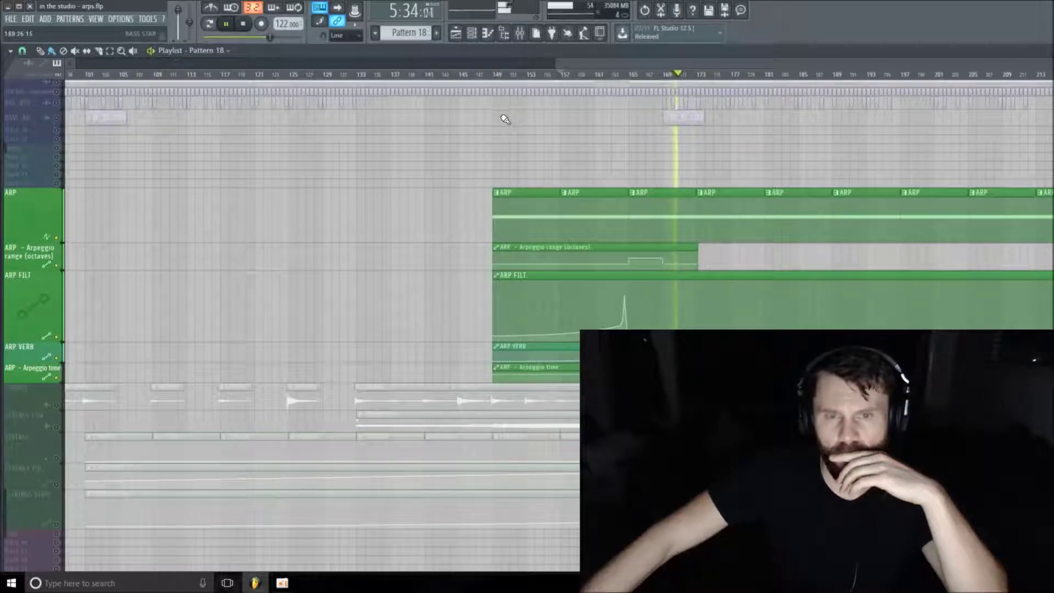
{"action": "left_click", "coordinate": [246, 25]}
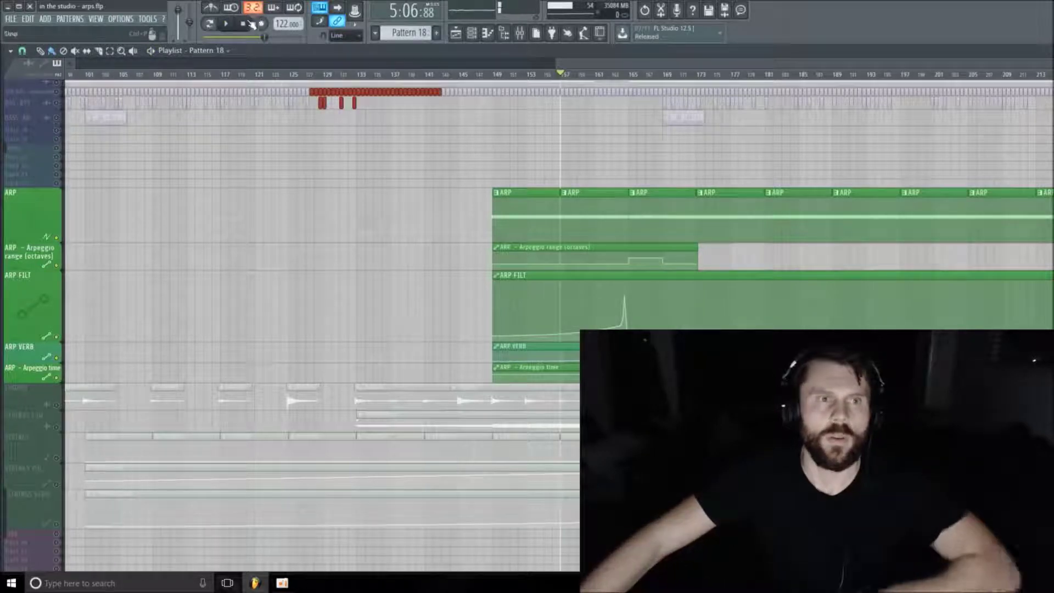
- View the effects on the ARP insert in the mixer, and return to the playlist
{"action": "left_click", "coordinate": [520, 33]}
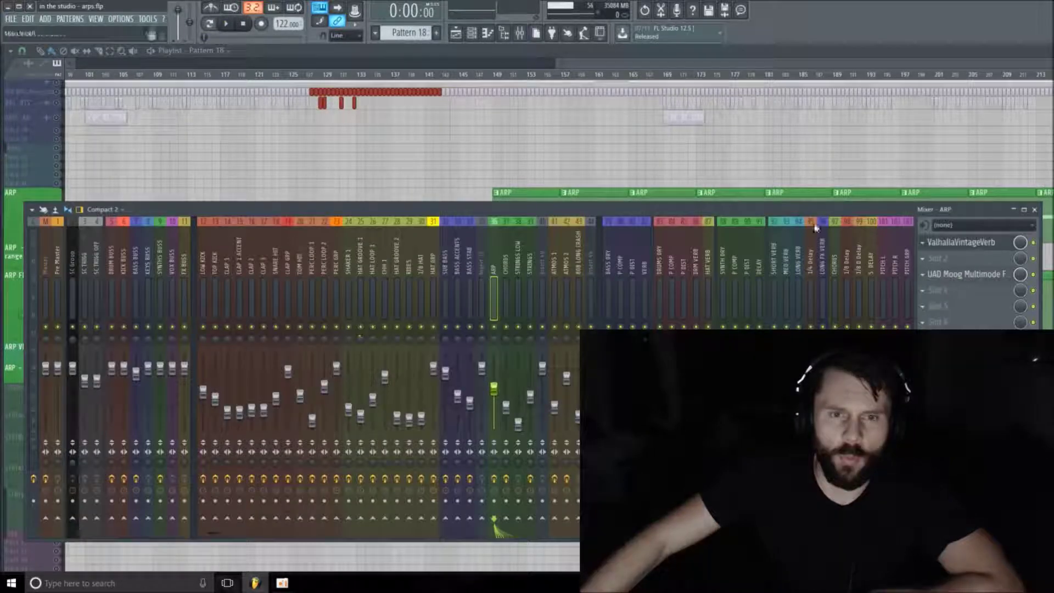
{"action": "left_click", "coordinate": [1034, 209]}
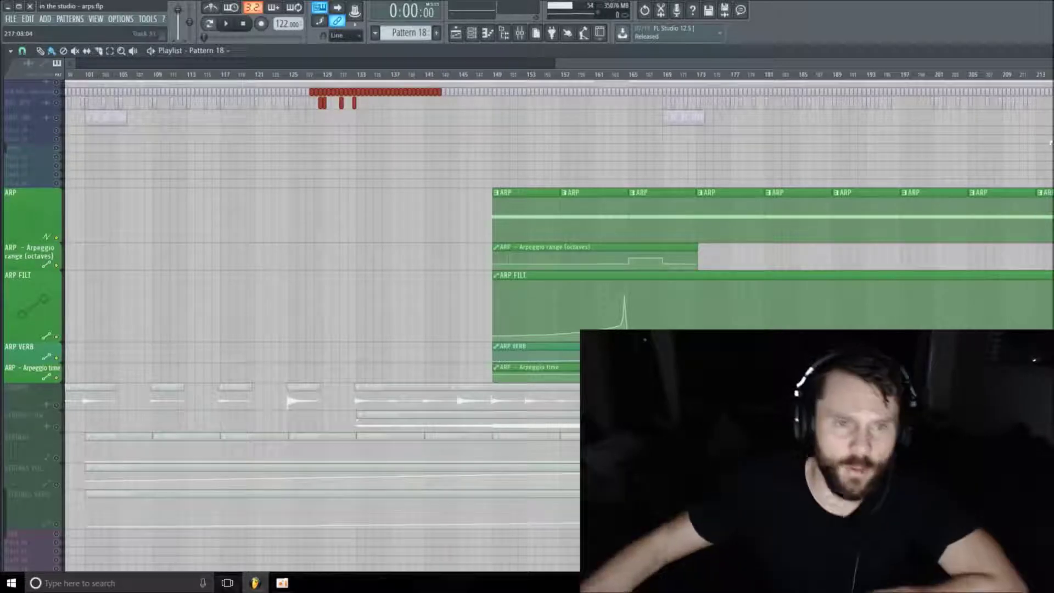
{"action": "left_click", "coordinate": [393, 248]}
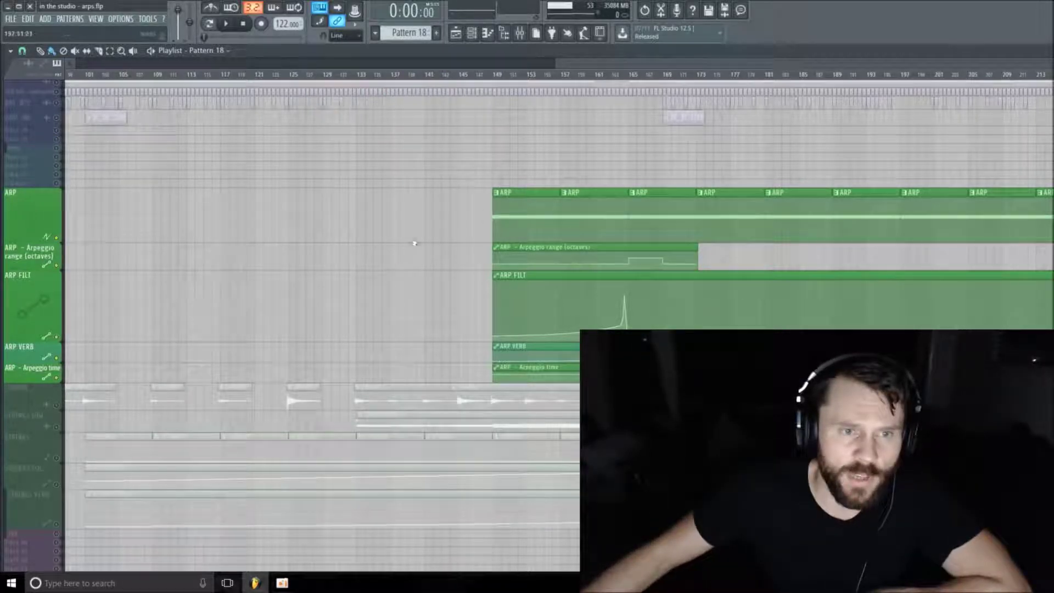
- Reopen the ARP channel from the channel rack and view its Monark synth and its arpeggiator settings
{"action": "scroll", "coordinate": [667, 63], "scroll_direction": "down", "scroll_amount": 1}
{"action": "left_click", "coordinate": [486, 33]}
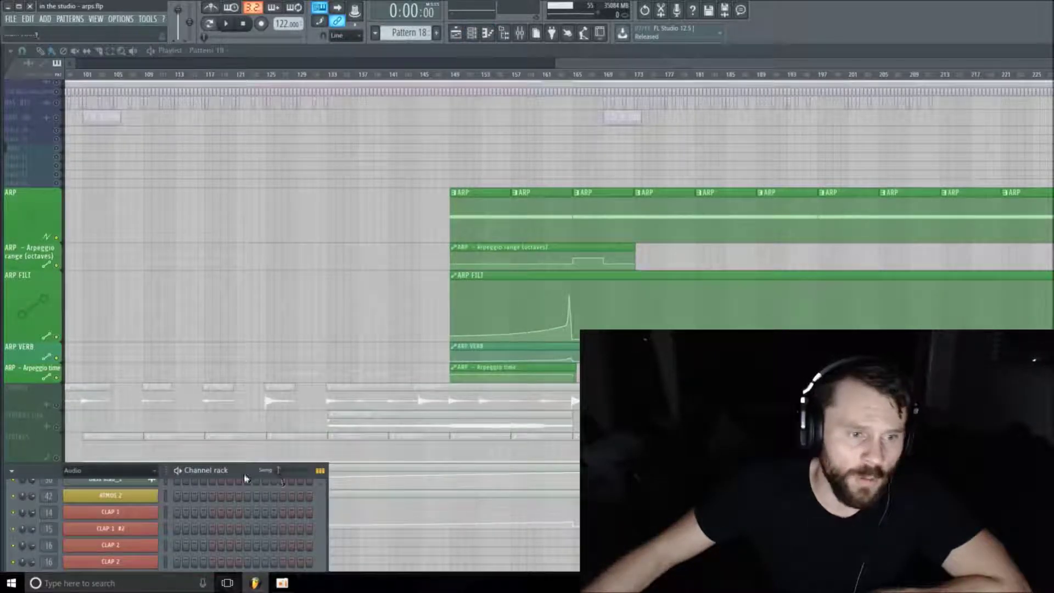
{"action": "left_click_drag", "start_coordinate": [268, 475], "coordinate": [512, 214]}
{"action": "left_click", "coordinate": [372, 436]}
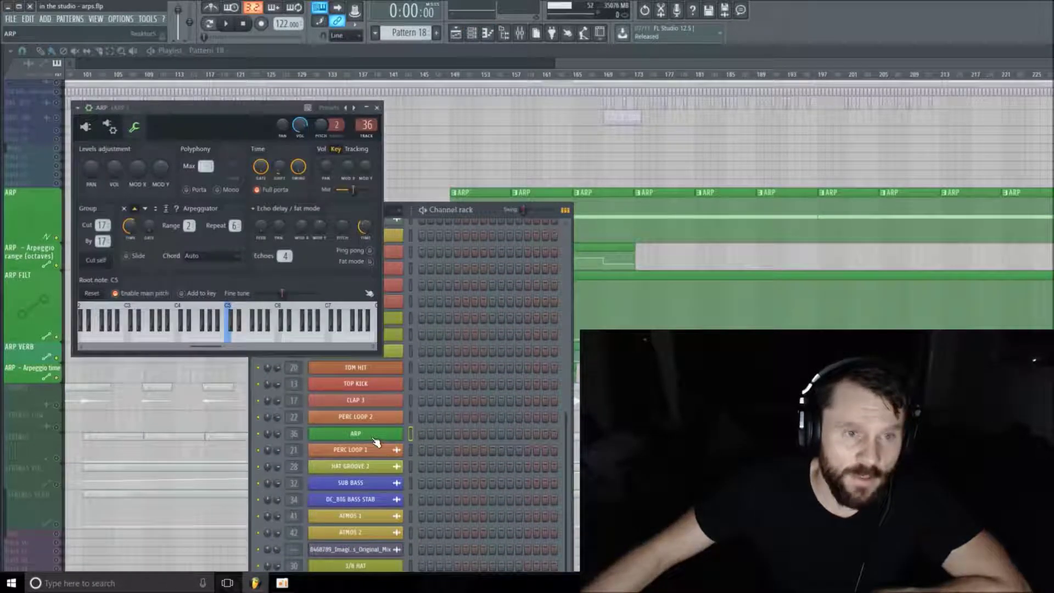
{"action": "left_click", "coordinate": [111, 128]}
{"action": "left_click", "coordinate": [110, 128]}
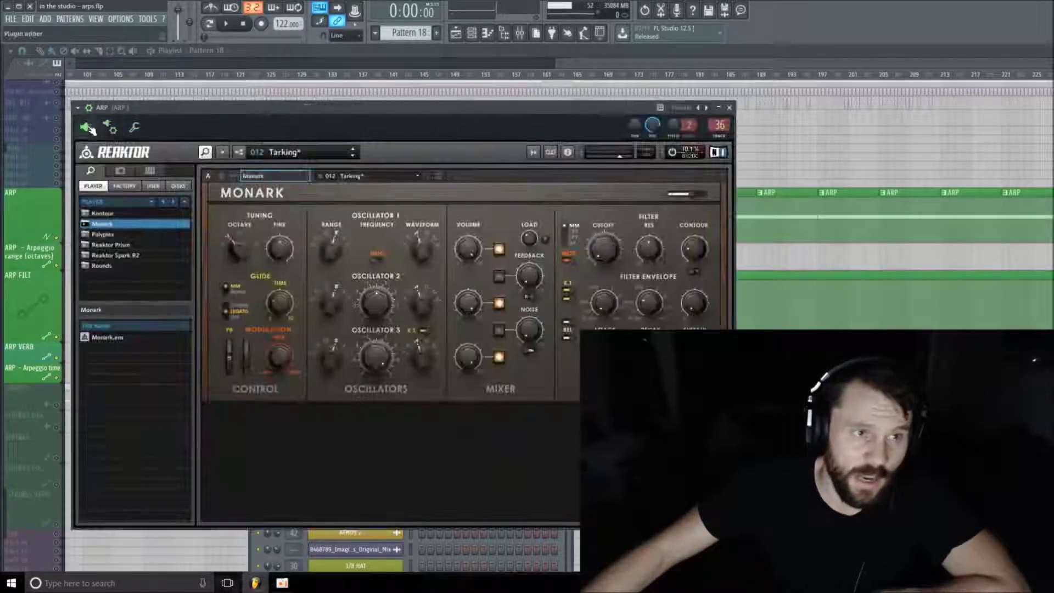
{"action": "left_click", "coordinate": [134, 127]}
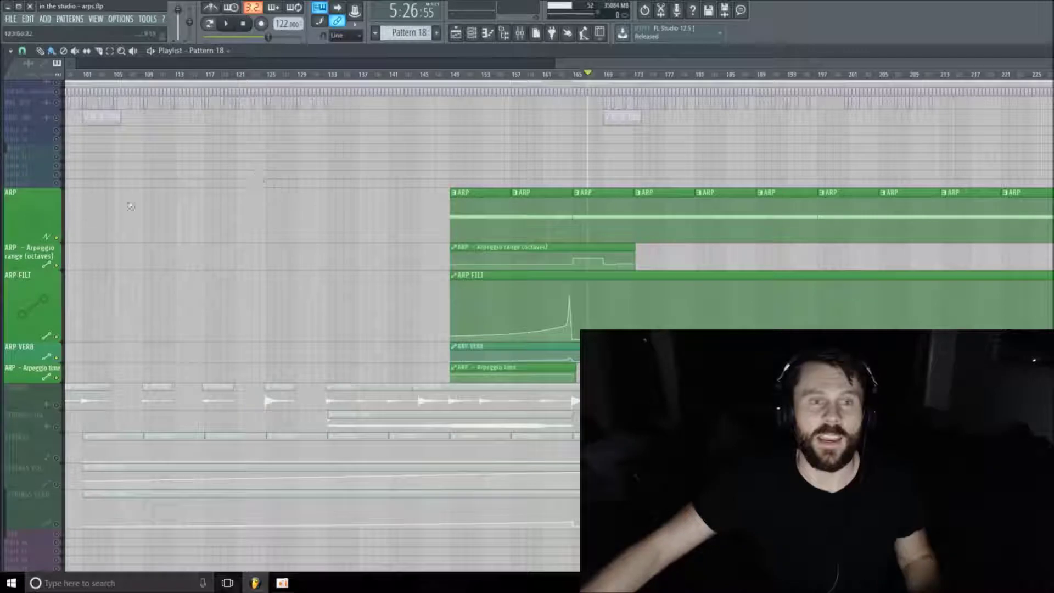
- Cancel the solo on the ARP tracks so that all playlist tracks are active
{"action": "right_click", "coordinate": [57, 237]}
{"action": "right_click", "coordinate": [56, 265]}
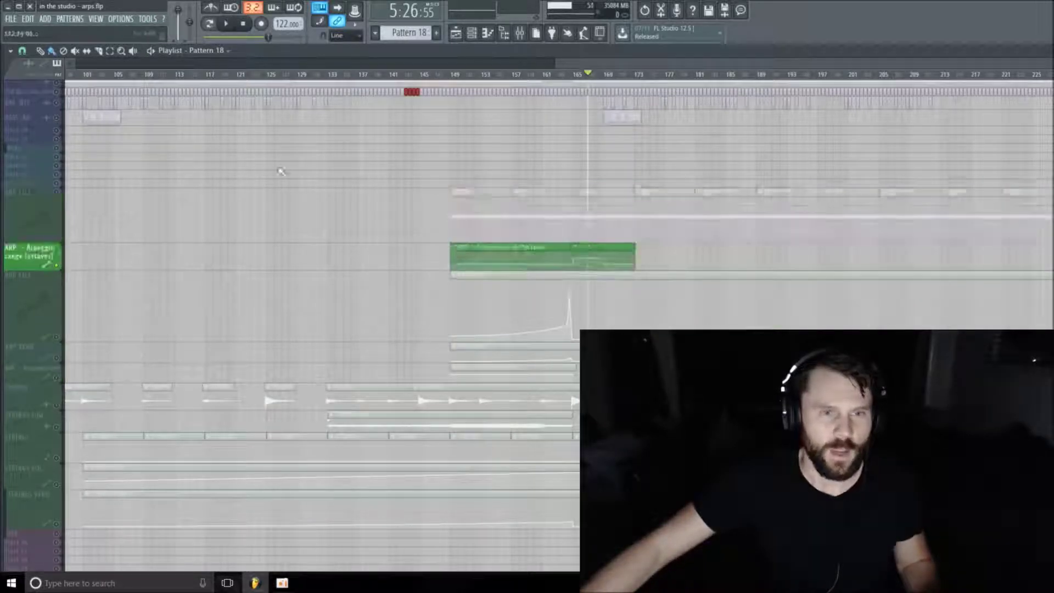
{"action": "right_click", "coordinate": [56, 265]}
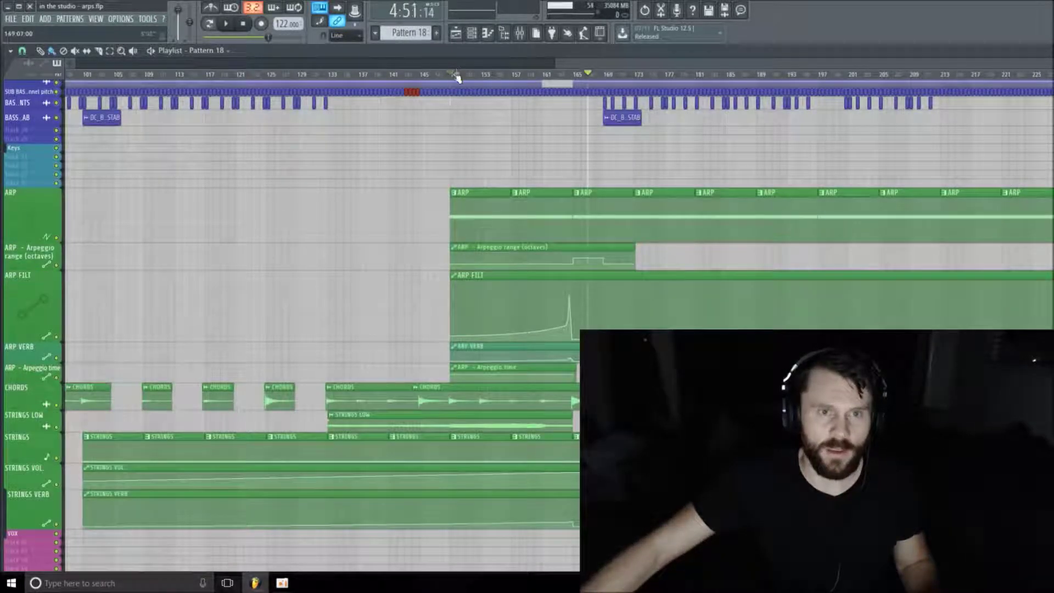
- Play the full arrangement from about bar 133, leading into the ARP section
{"action": "left_click", "coordinate": [333, 81]}
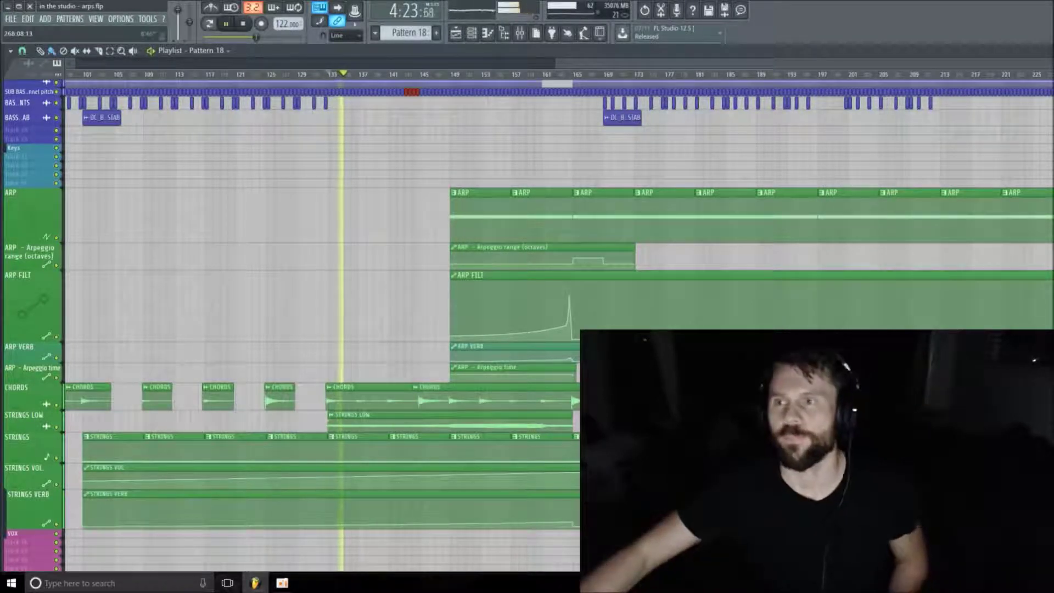
{"action": "scroll", "coordinate": [321, 324], "scroll_direction": "up", "scroll_amount": 3}
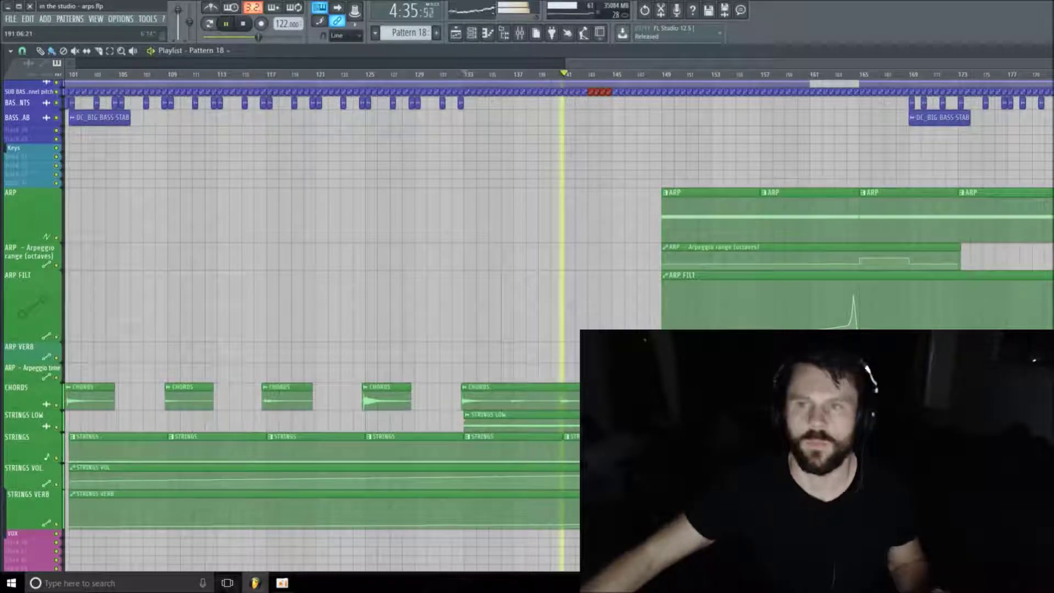
{"action": "scroll", "coordinate": [559, 219], "scroll_direction": "down", "scroll_amount": 1}
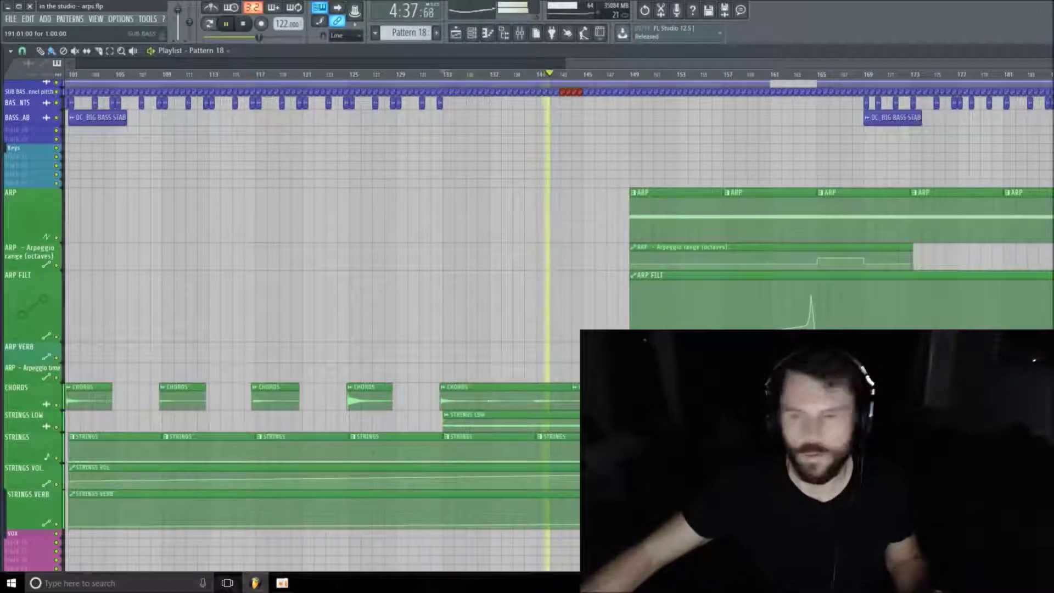